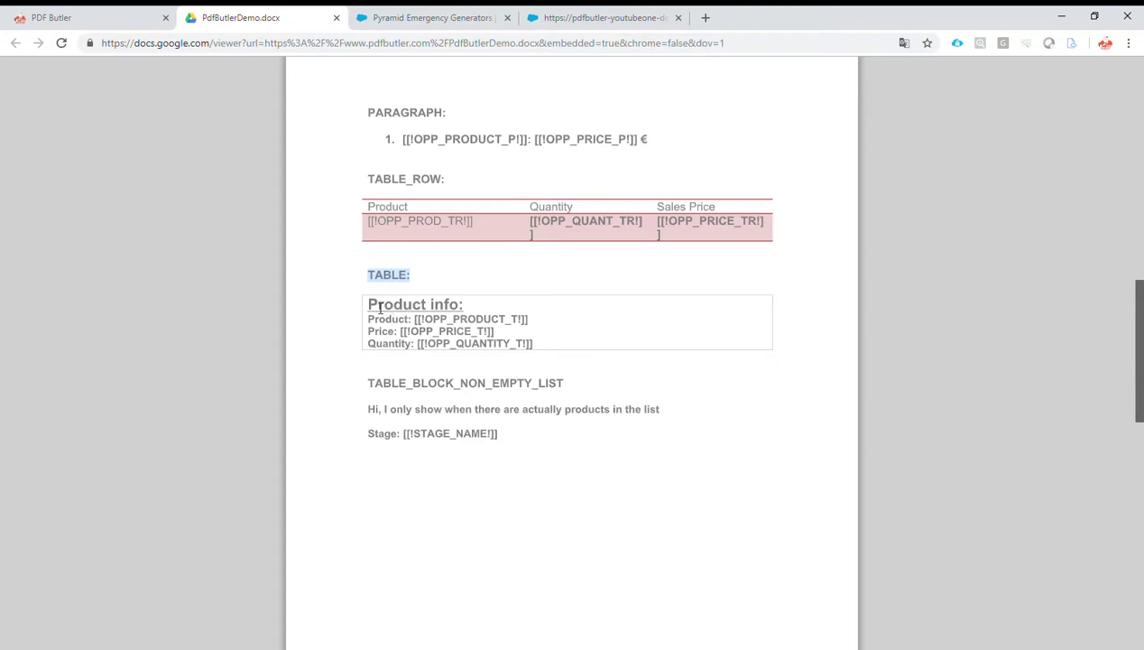
# Step: Check the template's [[!OPP_QUANTITY_T!]] placeholder in the Product info block, then return to PDF Butler
pyautogui.click(369, 306)
pyautogui.doubleClick(504, 352)
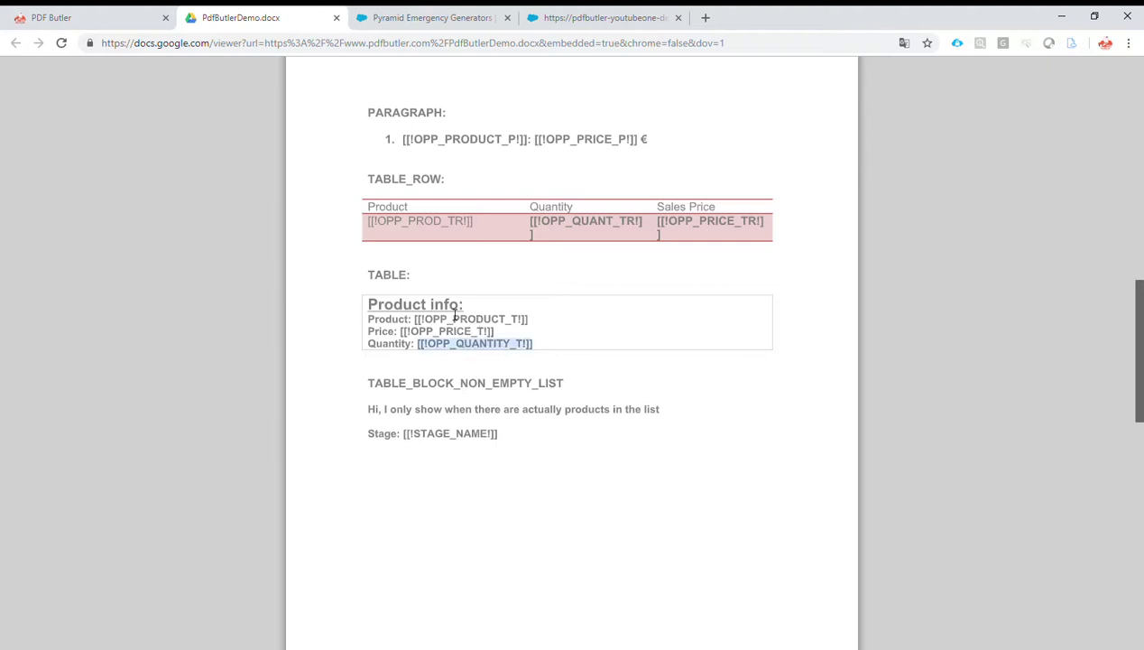
pyautogui.click(587, 17)
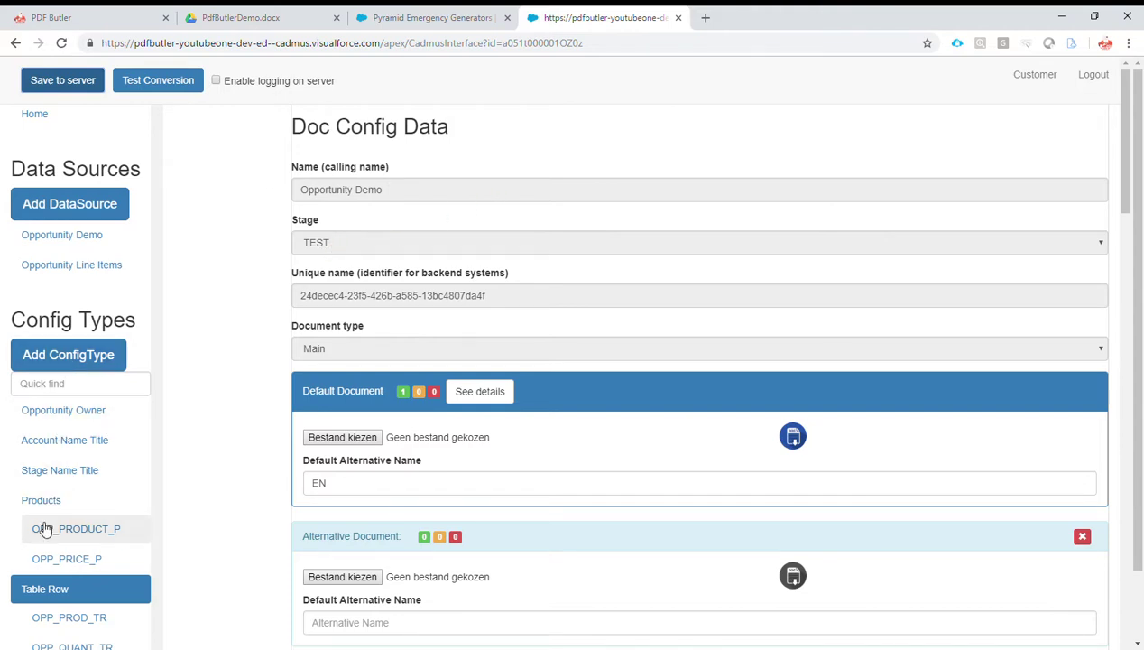
# Step: Start a new config type named 'Table', copying the [[!OPP_PRODUCT_T!]] token from the template
pyautogui.click(83, 356)
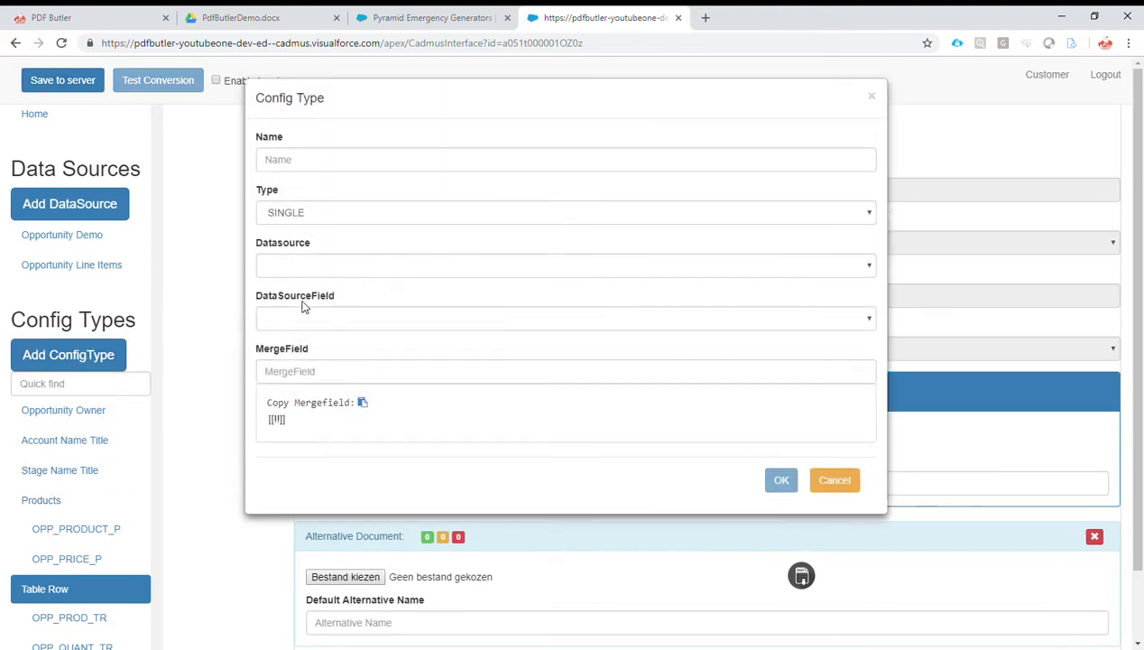
pyautogui.click(282, 22)
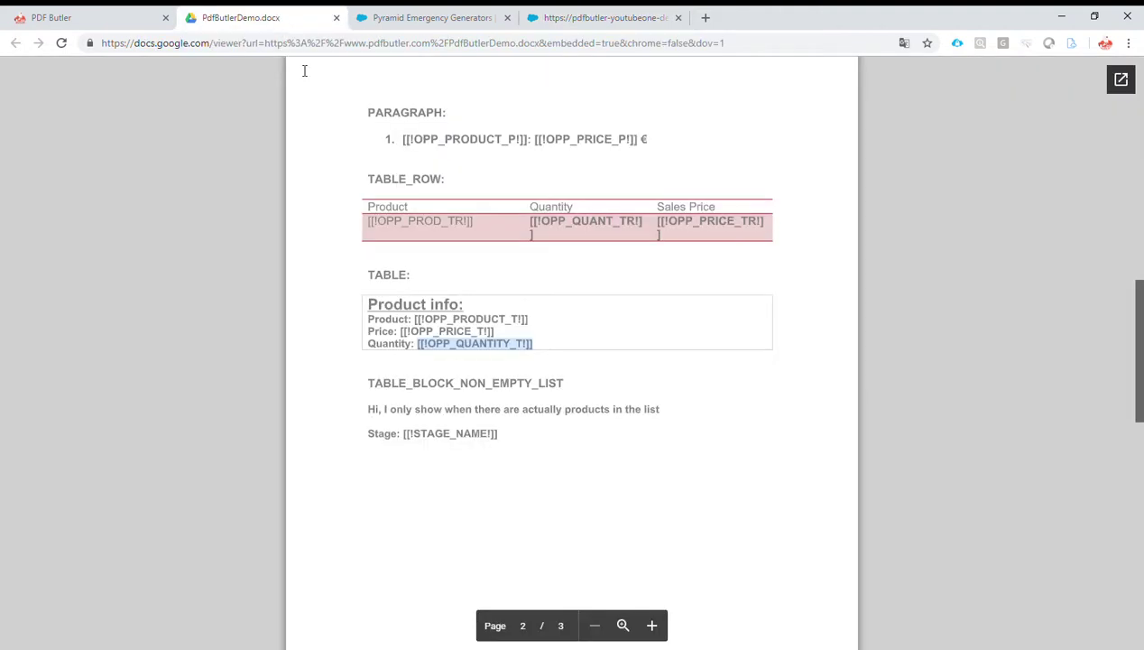
pyautogui.doubleClick(434, 321)
pyautogui.hotkey('ctrl', 'c')
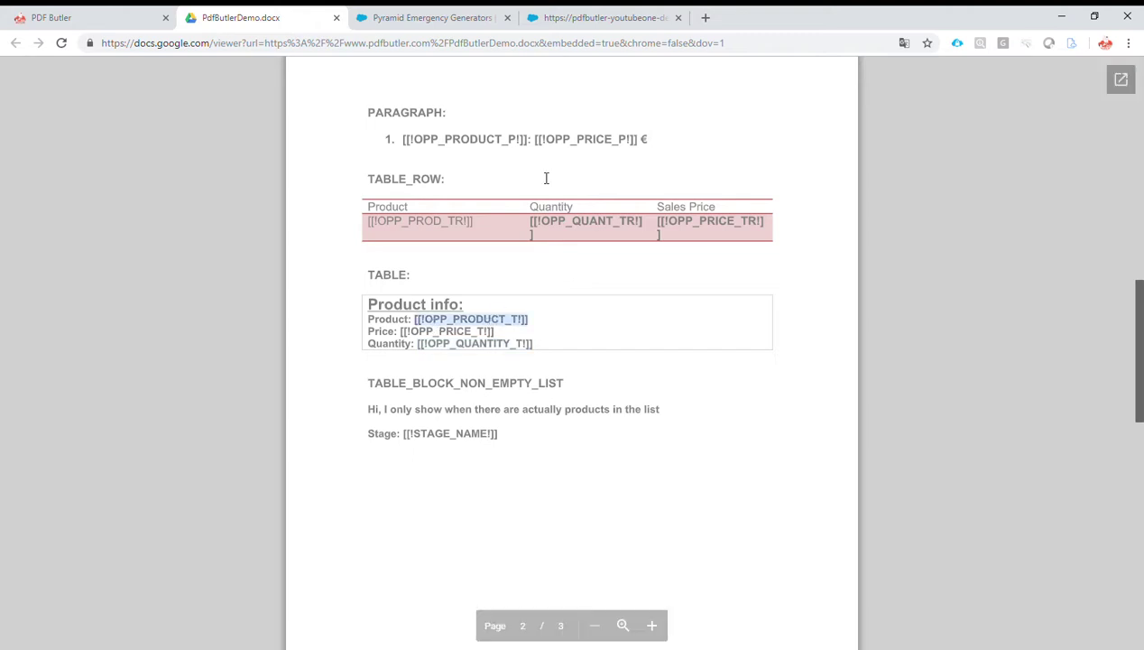
pyautogui.click(614, 13)
pyautogui.click(333, 161)
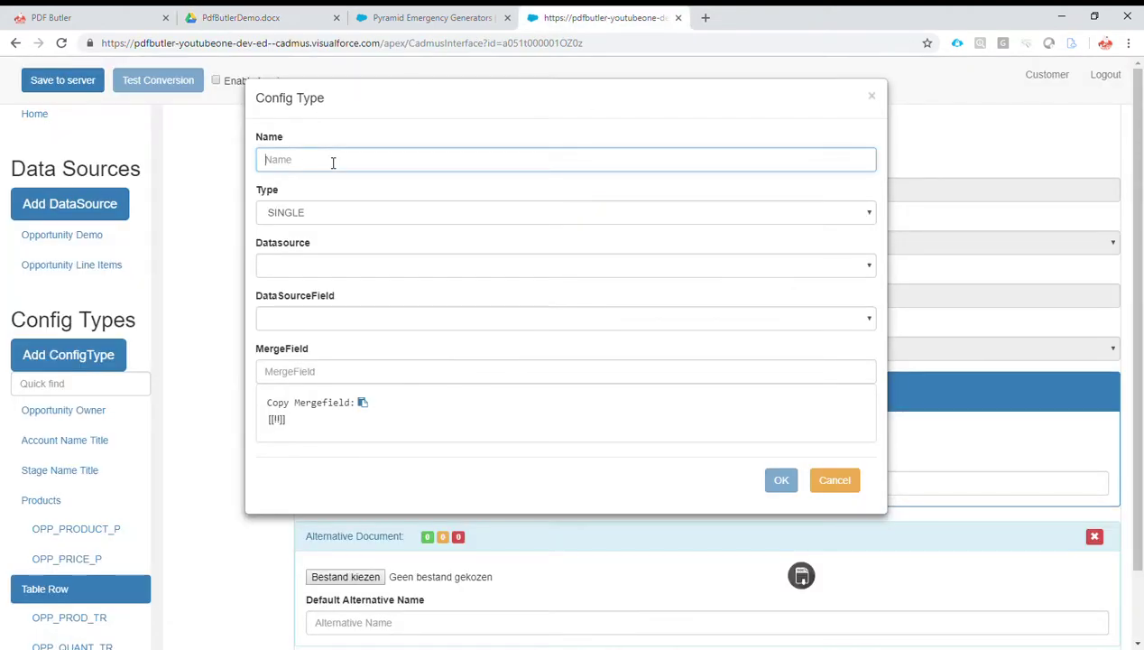
pyautogui.write('Table')
# Step: Set type TABLE, datasource Opportunity Line Items and merge field OPP_PRODUCT_T
pyautogui.click(403, 225)
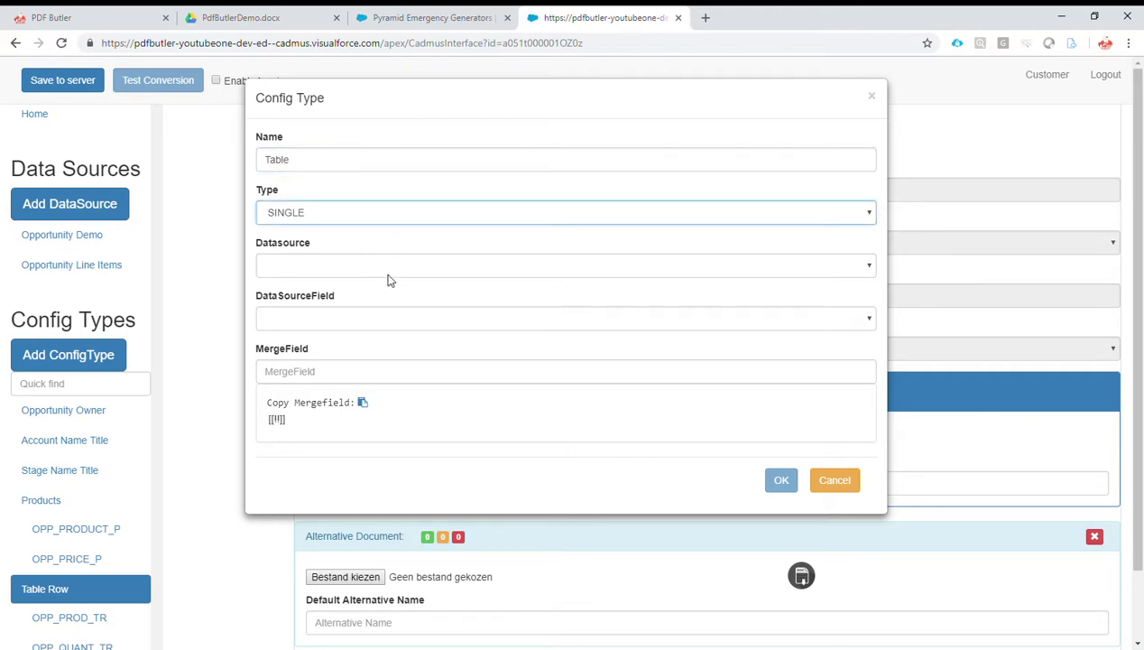
pyautogui.click(380, 310)
pyautogui.click(326, 268)
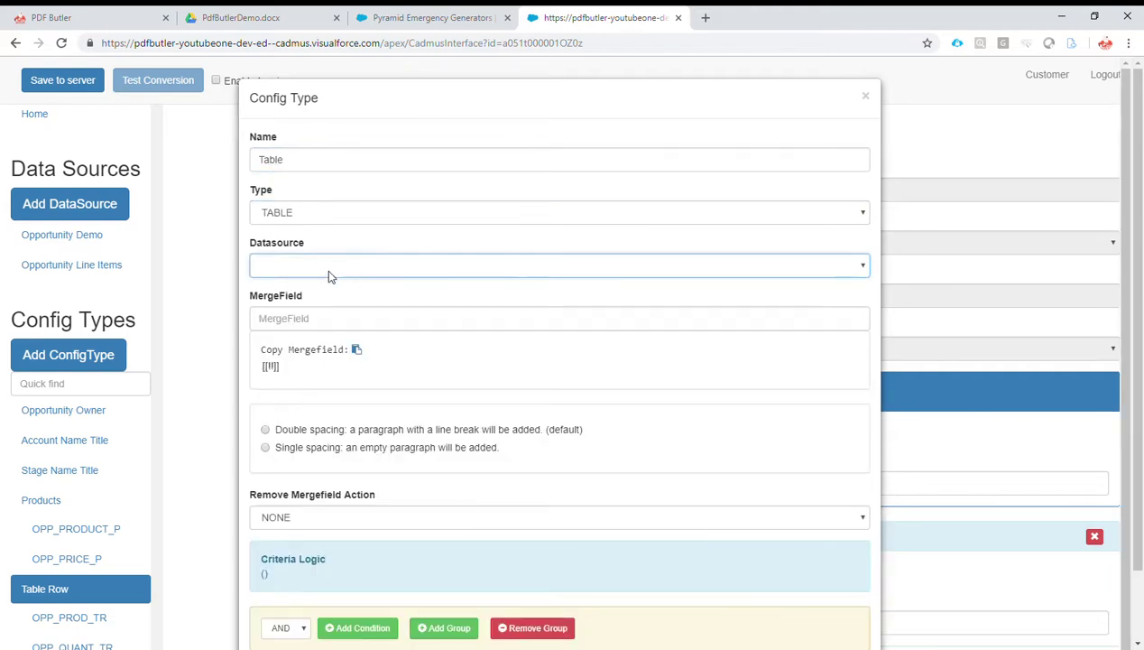
pyautogui.click(363, 301)
pyautogui.click(357, 323)
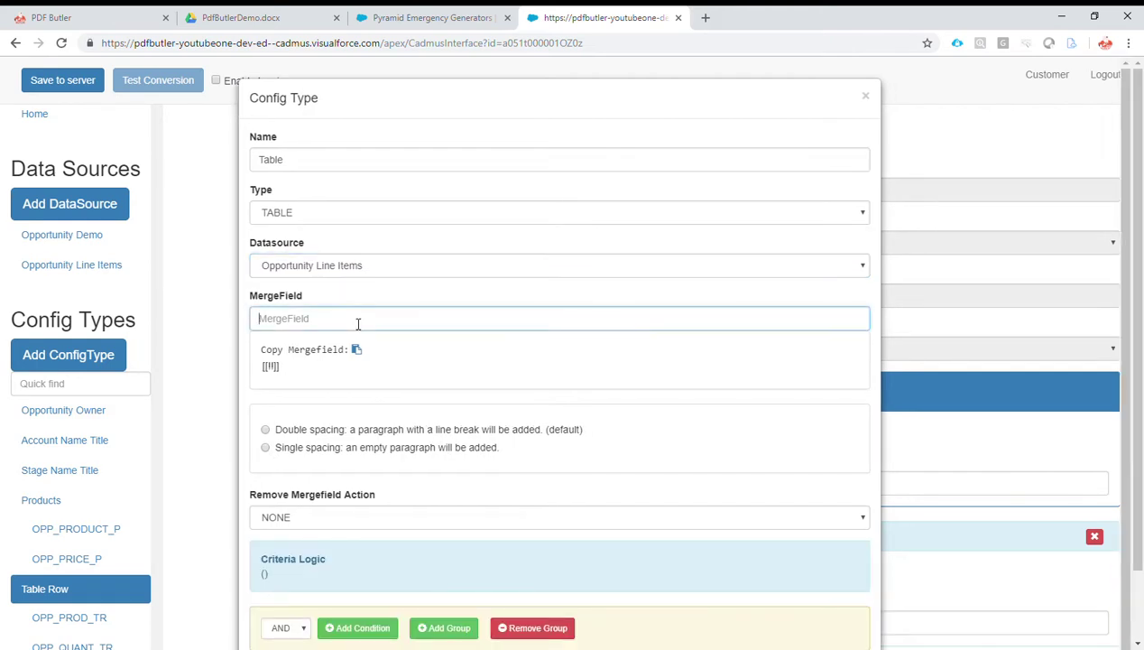
pyautogui.hotkey('ctrl', 'v')
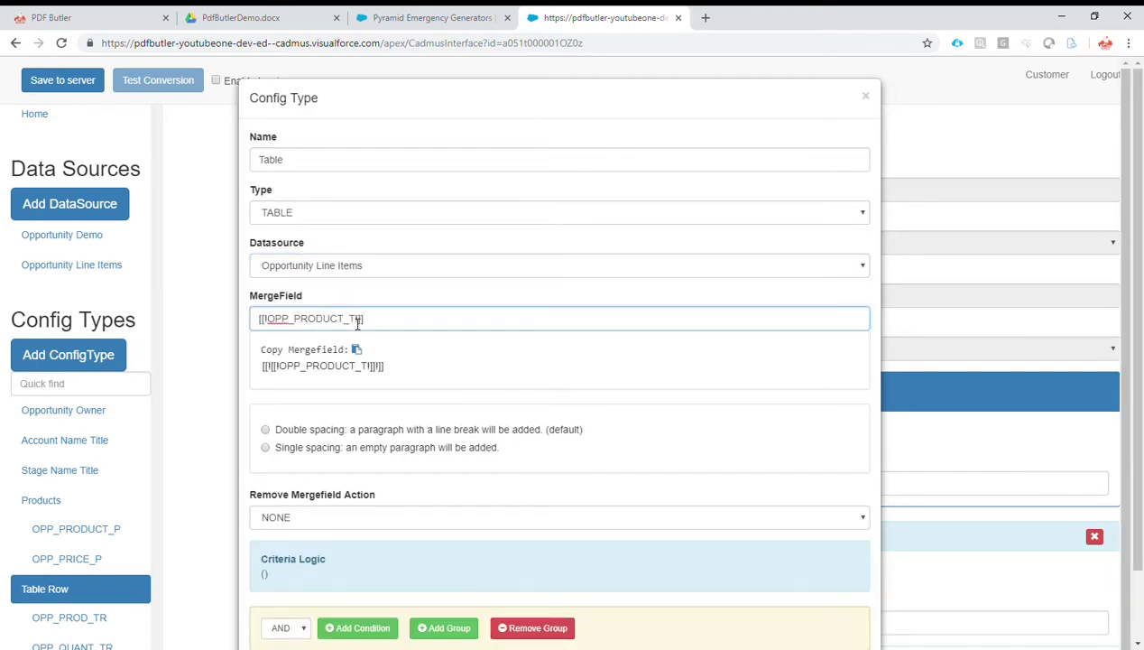
pyautogui.press('BackSpace')
pyautogui.click(266, 319)
pyautogui.press('BackSpace')
pyautogui.press('BackSpace')
pyautogui.press('BackSpace')
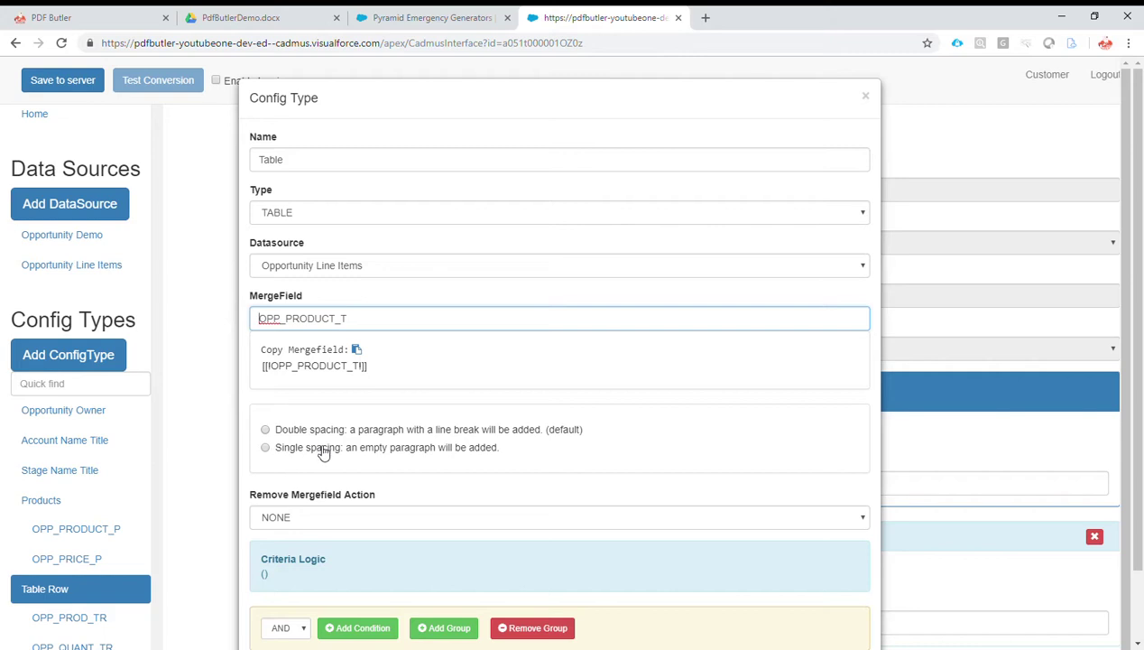
# Step: Choose single spacing between repeated blocks and save the Table config type
pyautogui.click(322, 448)
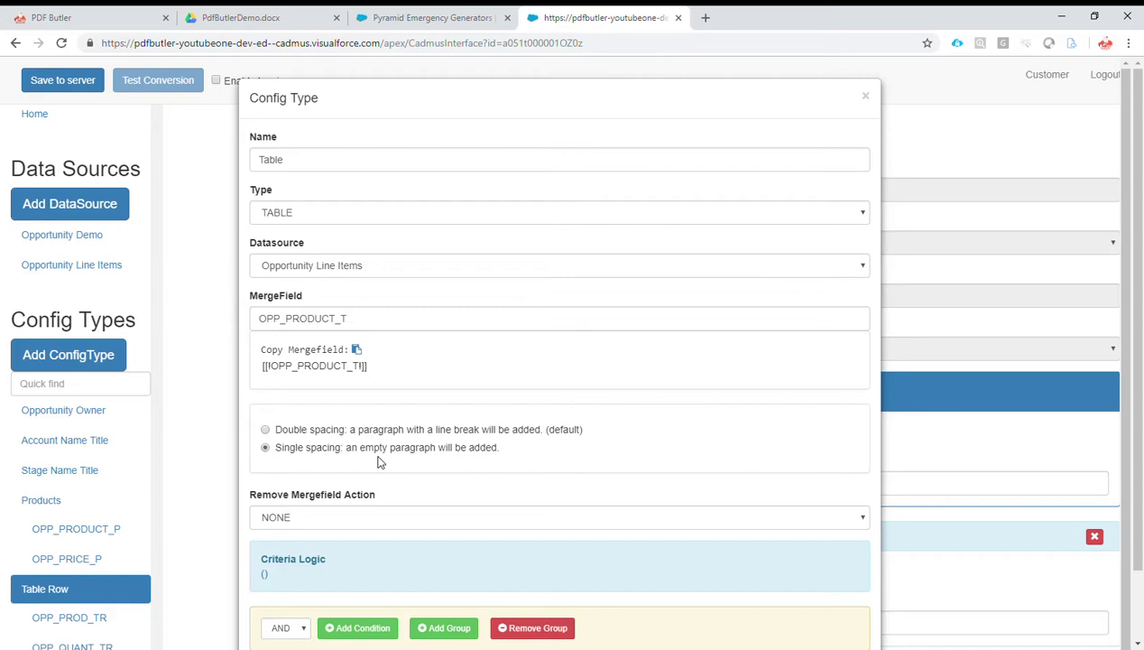
pyautogui.scroll(-1, 379, 461)
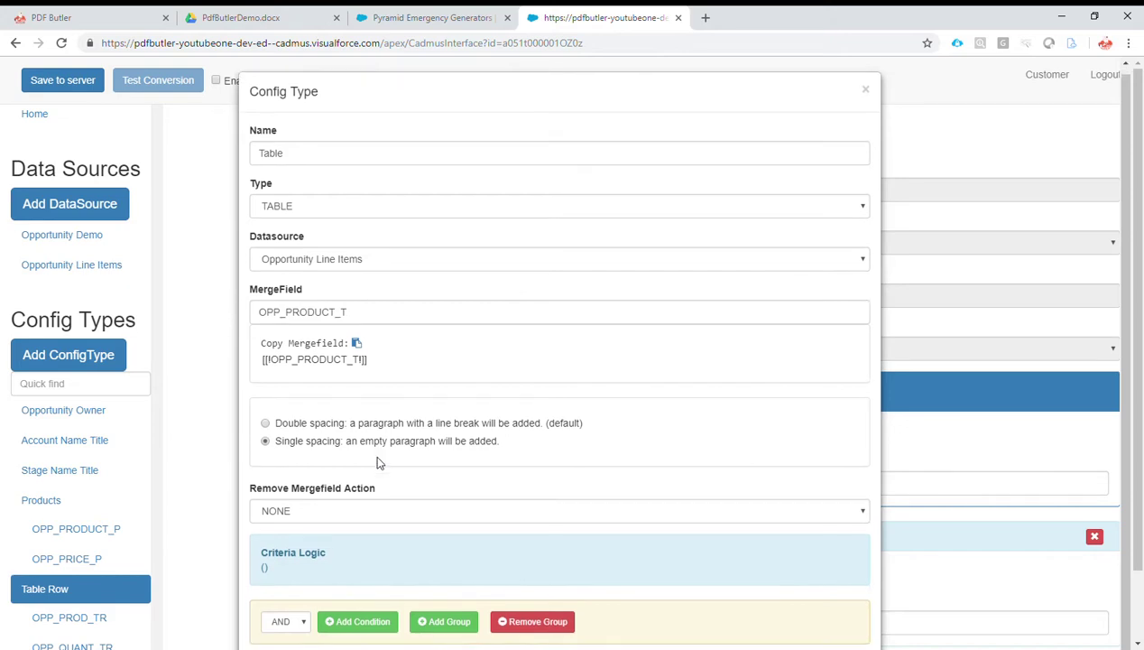
pyautogui.scroll(-2, 551, 474)
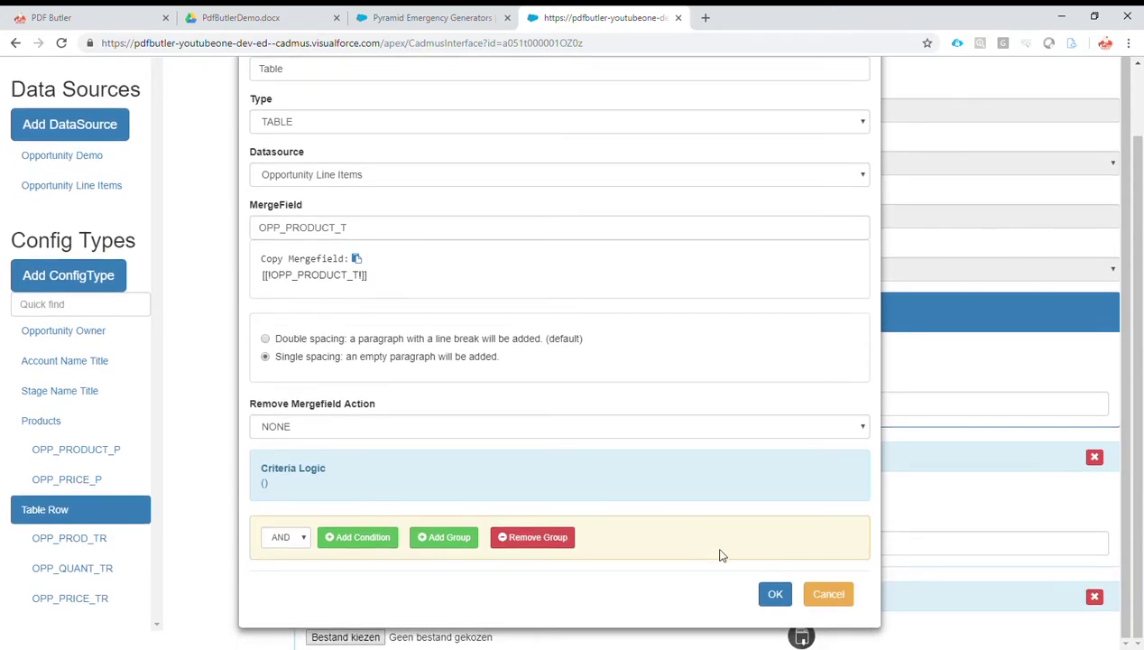
pyautogui.click(776, 594)
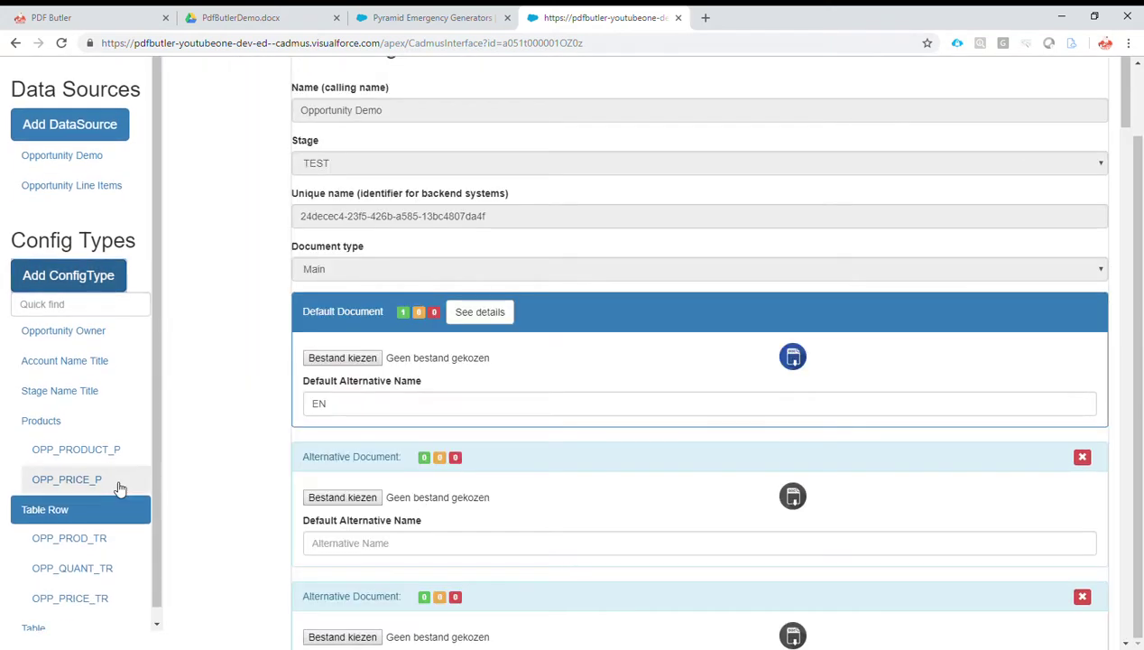
pyautogui.scroll(-1, 55, 542)
# Step: Add a child field under Table named OPP_PRODUCT_T
pyautogui.click(36, 616)
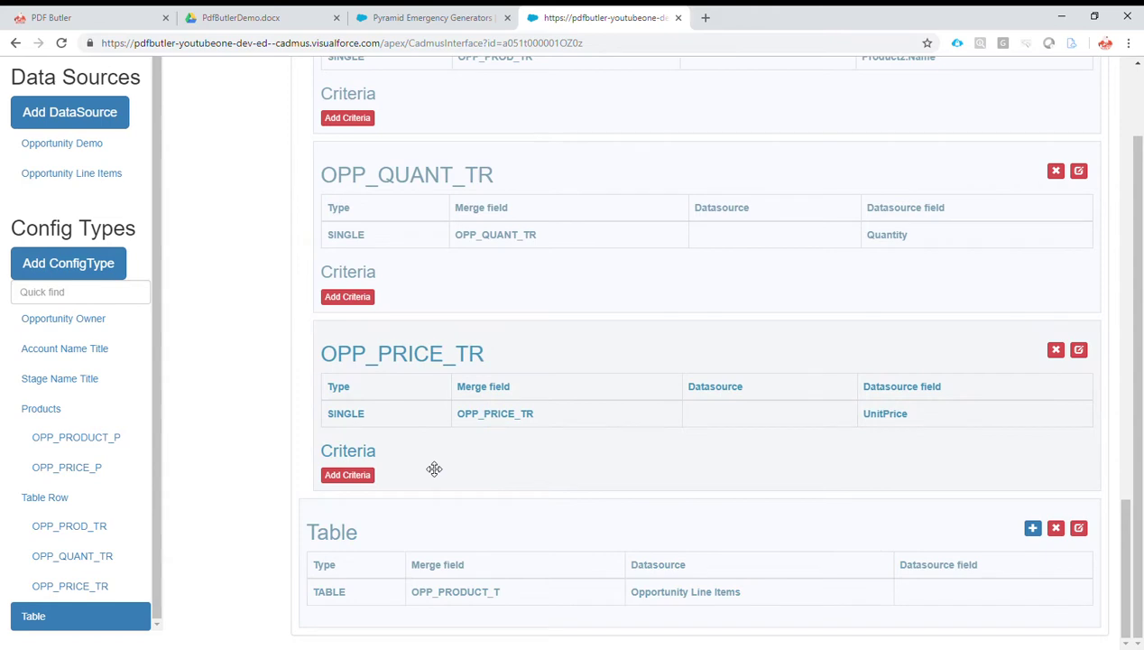
pyautogui.click(1033, 528)
pyautogui.scroll(2, 382, 194)
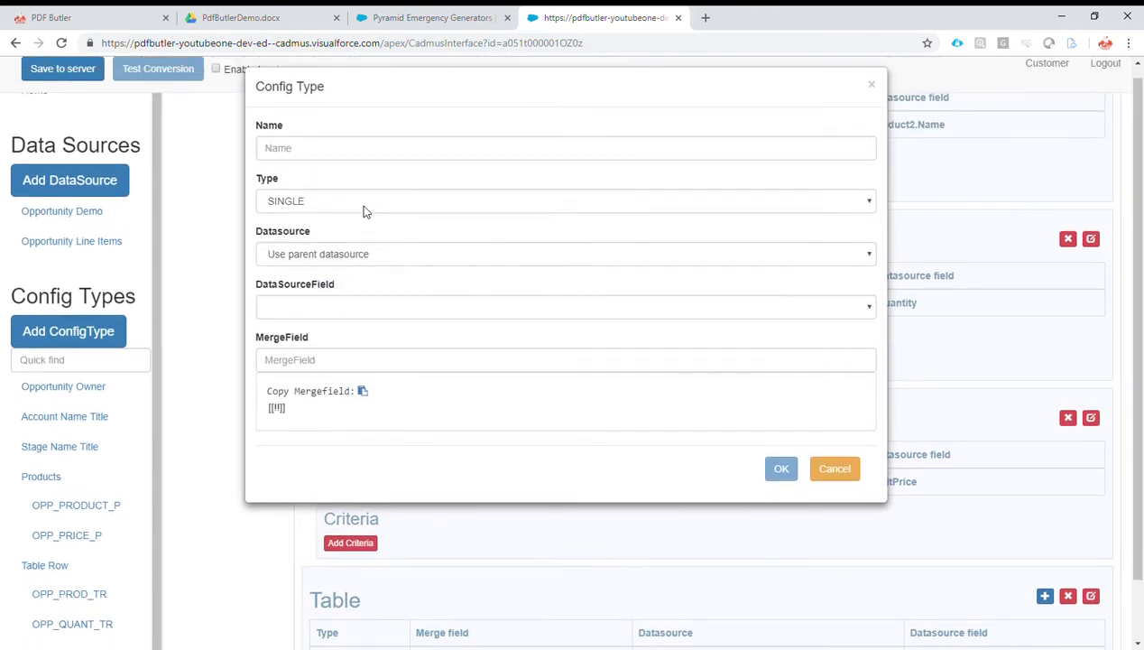
pyautogui.click(322, 164)
pyautogui.hotkey('ctrl', 'v')
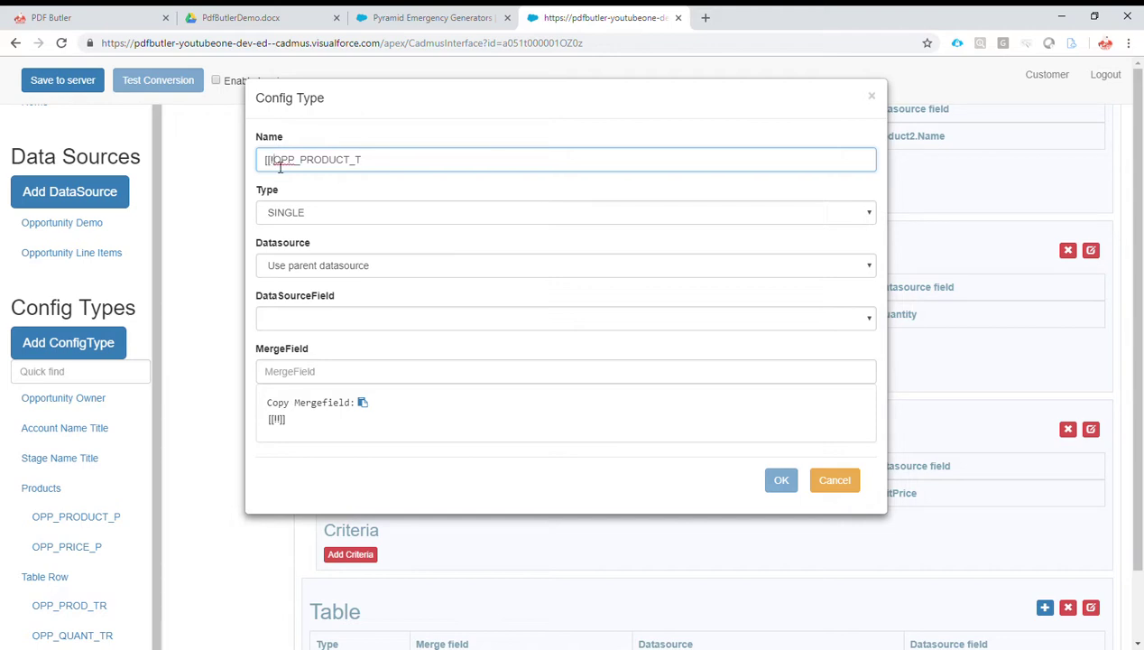
pyautogui.moveTo(274, 163); pyautogui.dragTo(242, 165)
pyautogui.press('BackSpace')
# Step: Map OPP_PRODUCT_T to Product2.Name with merge field OPP_PRODUCT_T, save, and begin another field
pyautogui.click(289, 322)
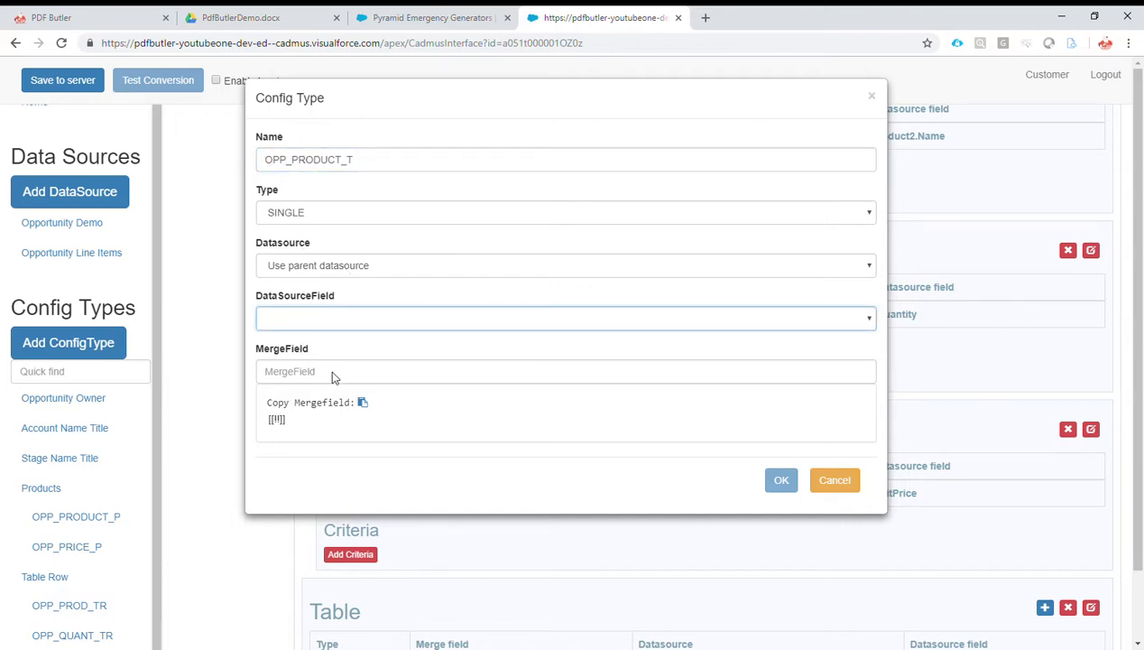
pyautogui.click(336, 395)
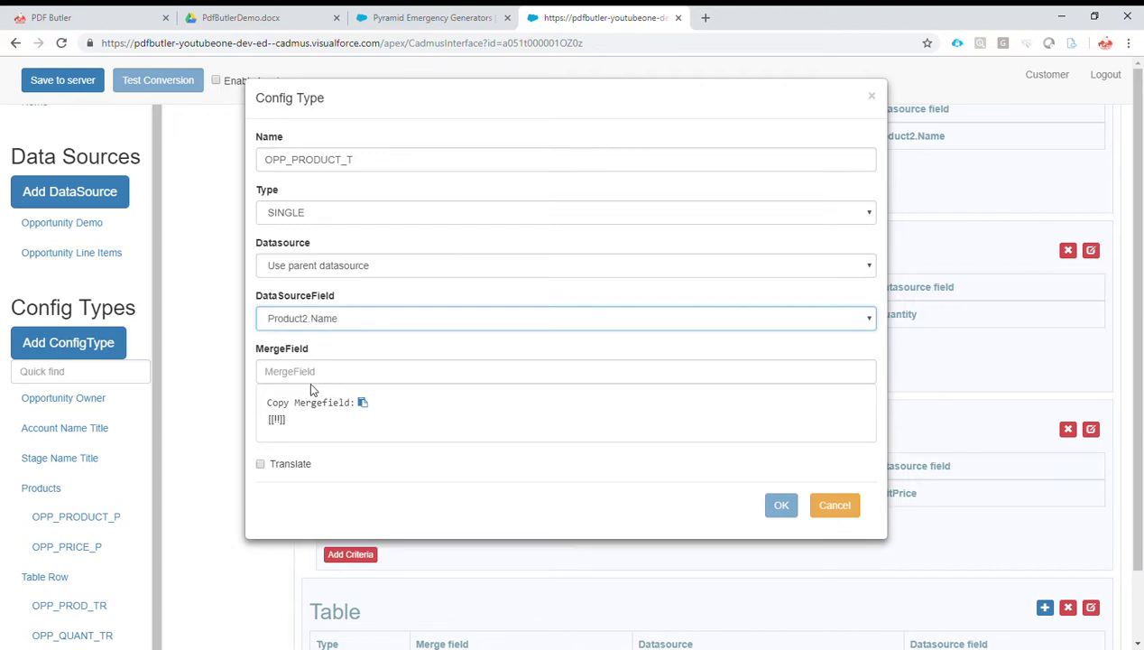
pyautogui.click(321, 379)
pyautogui.write('[[!OPP_PRODUCT_T!]]')
pyautogui.moveTo(373, 163); pyautogui.dragTo(198, 168)
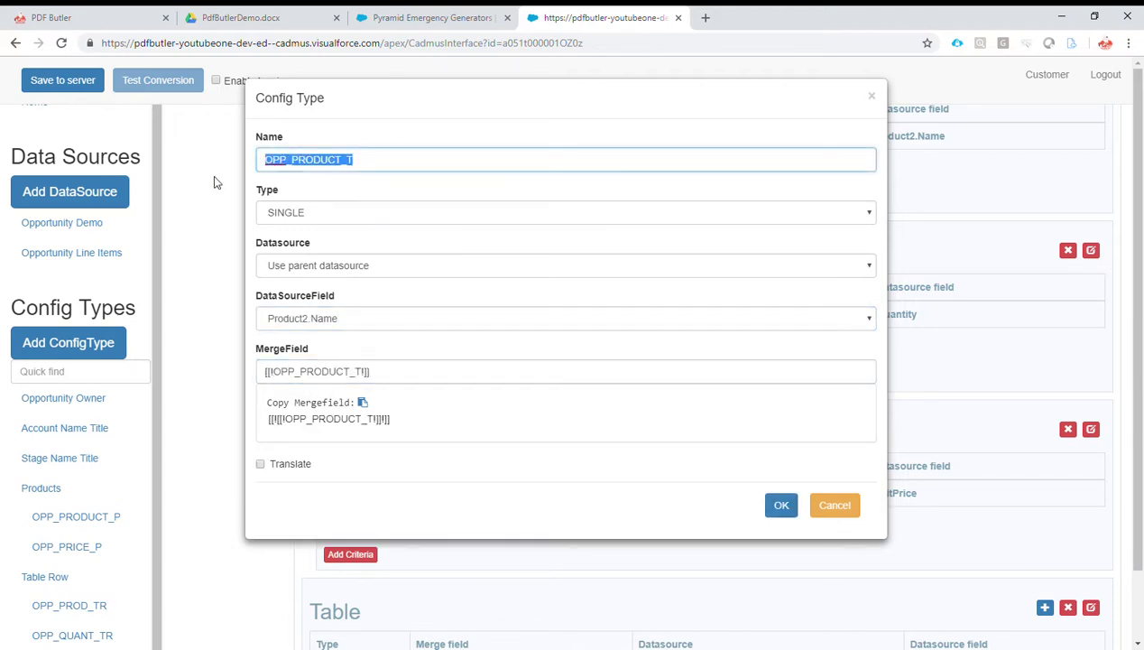
pyautogui.hotkey('ctrl', 'c')
pyautogui.moveTo(377, 372); pyautogui.dragTo(205, 357)
pyautogui.hotkey('ctrl', 'v')
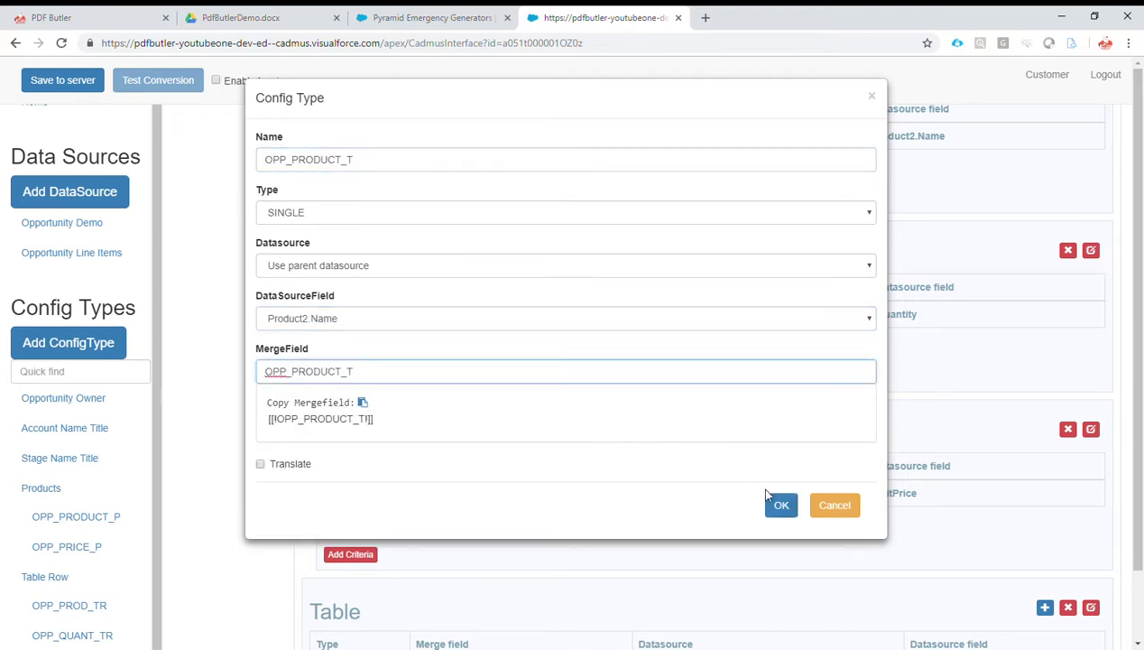
pyautogui.click(781, 507)
pyautogui.scroll(-3, 491, 419)
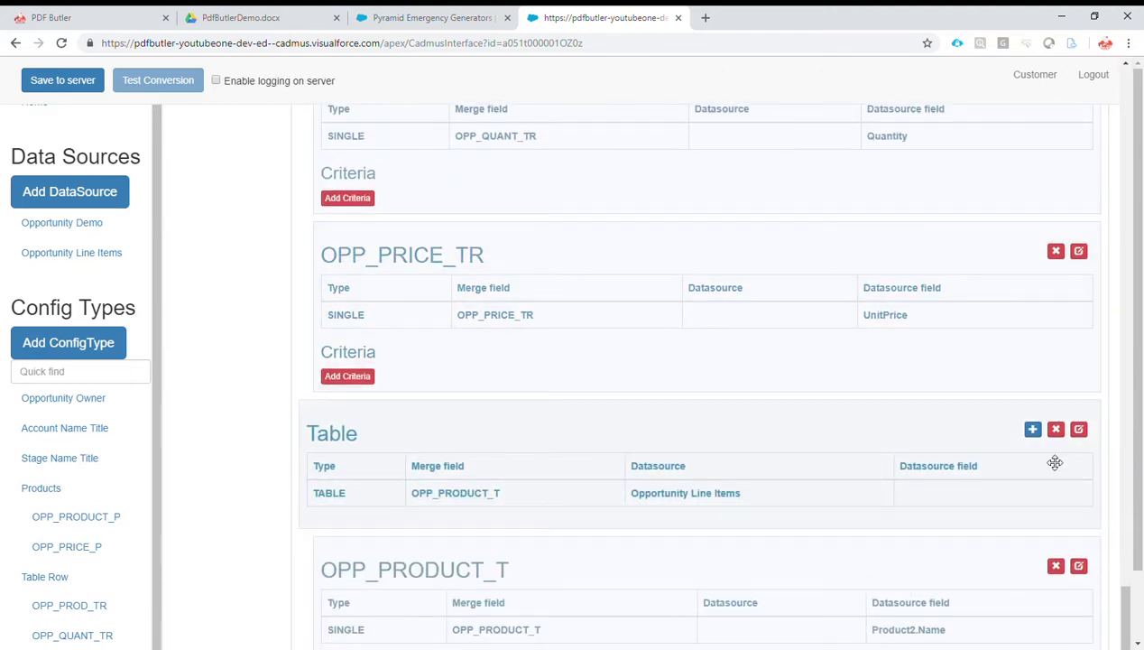
pyautogui.click(1033, 429)
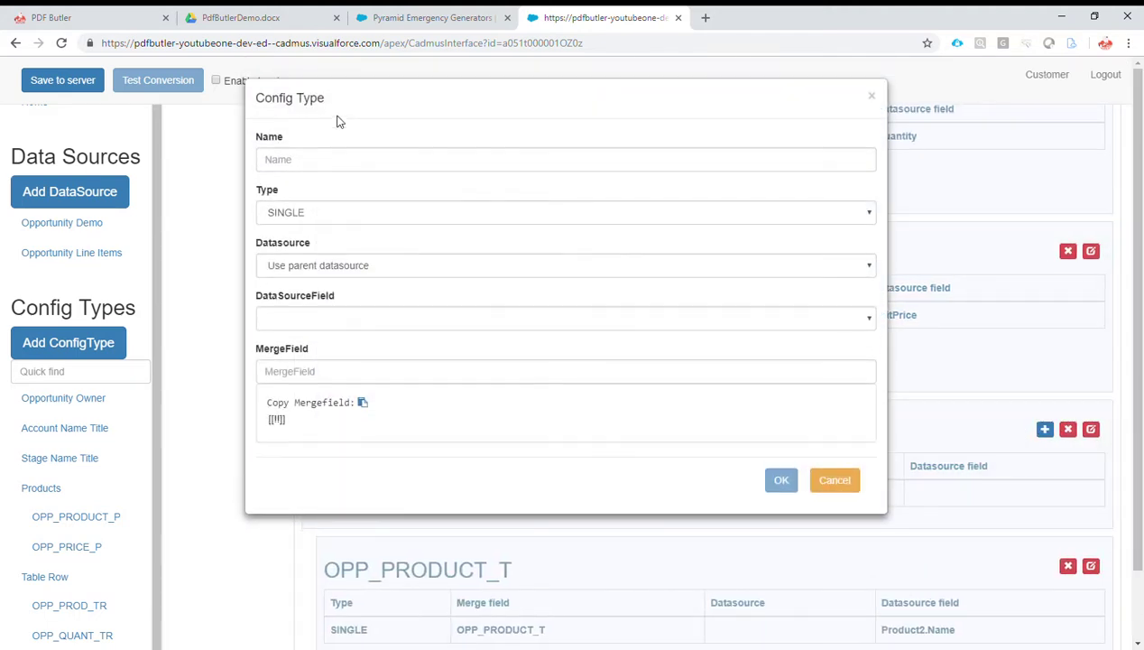
pyautogui.click(269, 18)
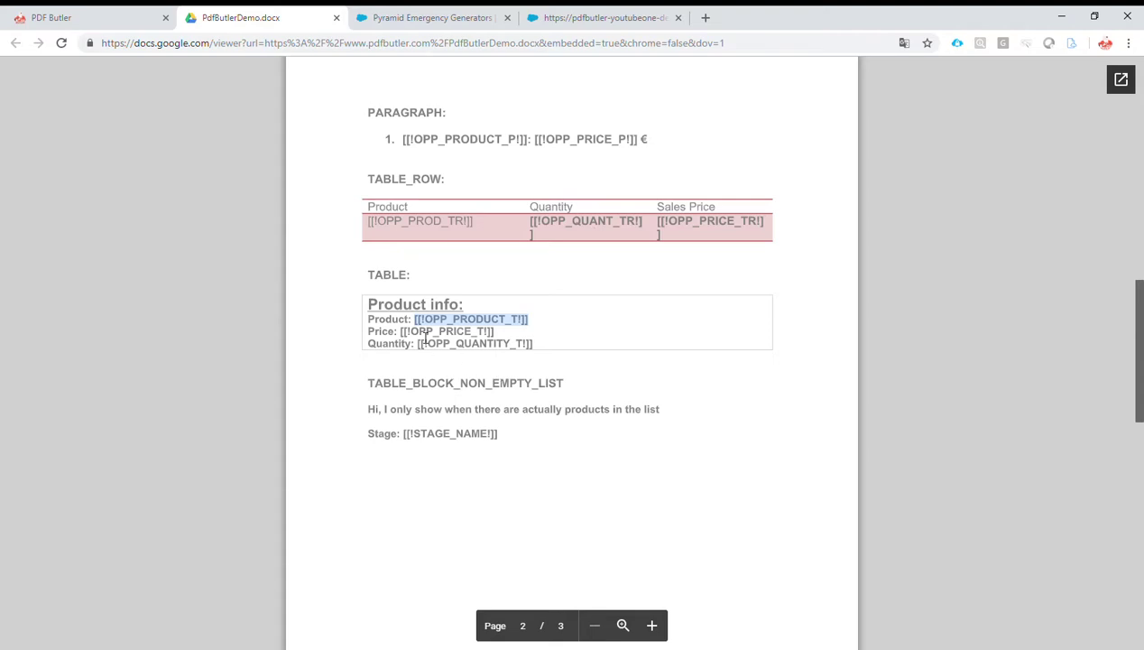
# Step: Name the new Table field OPP_PRICE_T
pyautogui.click(604, 18)
pyautogui.click(327, 155)
pyautogui.hotkey('ctrl', 'v')
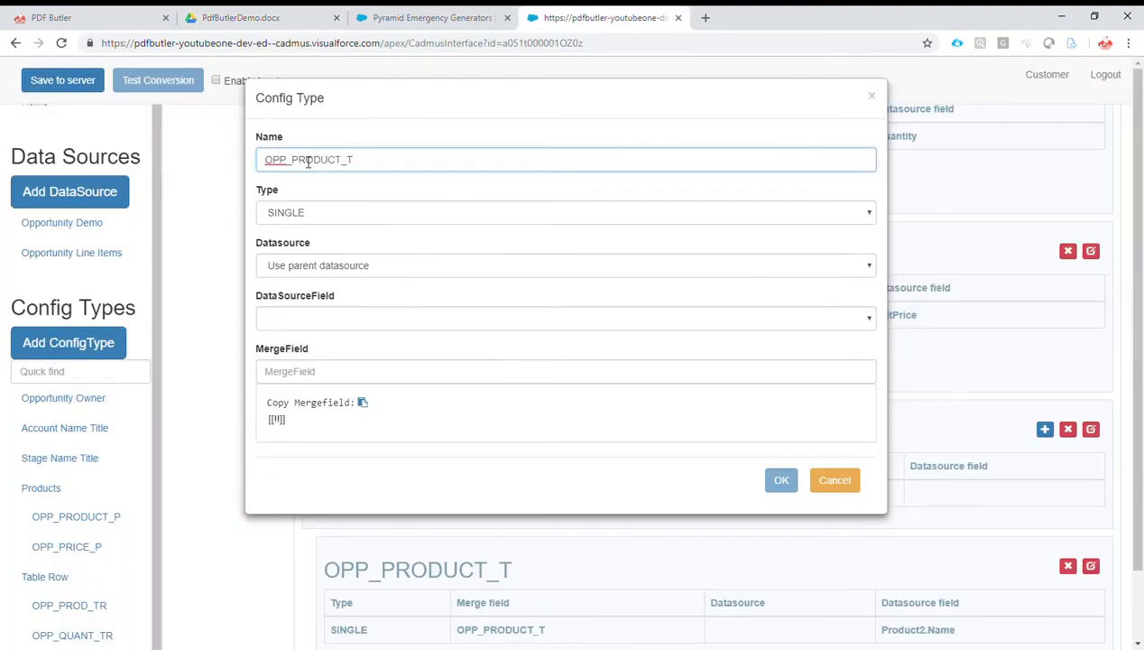
pyautogui.keyDown('shift'); pyautogui.click(345, 163); pyautogui.keyUp('shift')
pyautogui.write('ICE')
pyautogui.moveTo(364, 171); pyautogui.dragTo(230, 159)
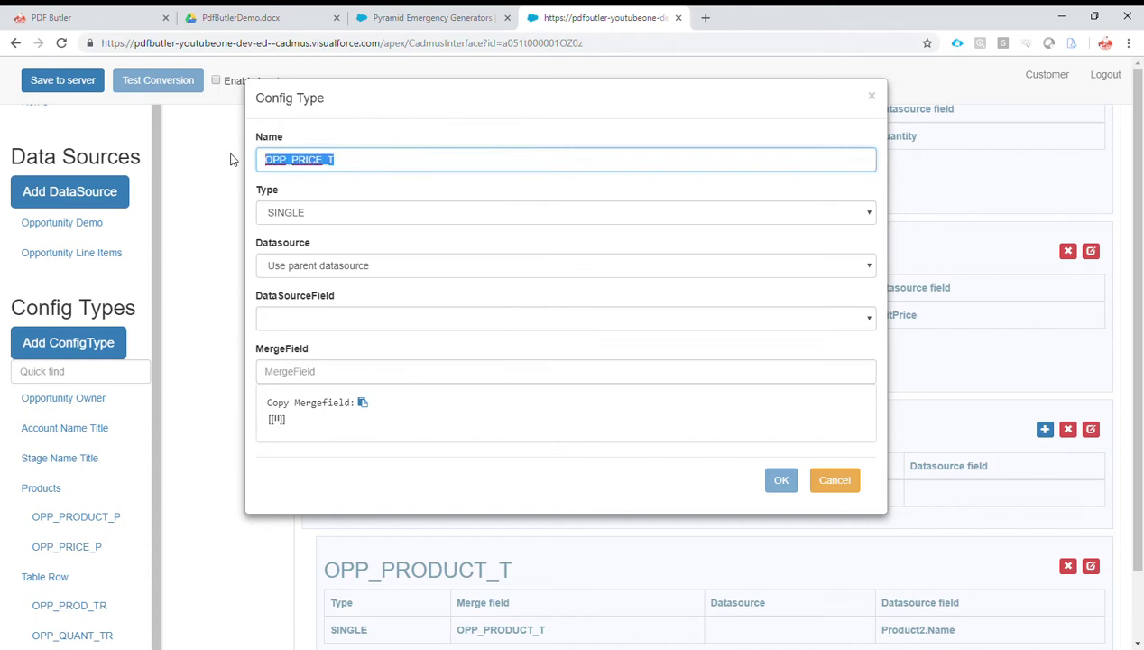
# Step: Map OPP_PRICE_T to UnitPrice with merge field OPP_PRICE_T and confirm
pyautogui.click(292, 318)
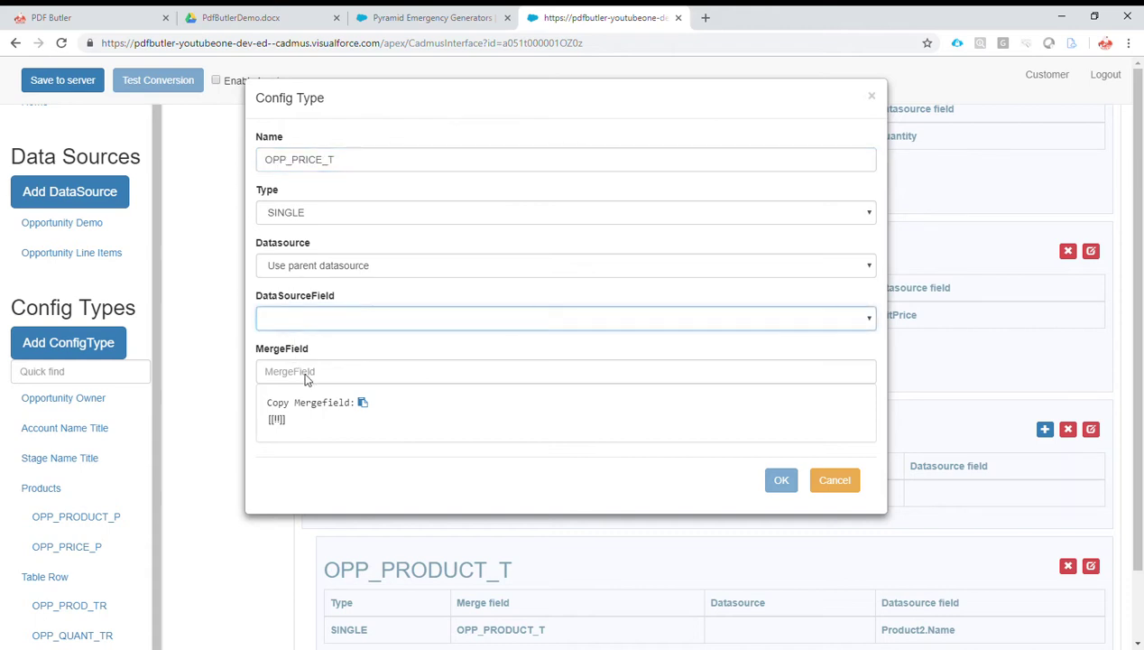
pyautogui.click(307, 367)
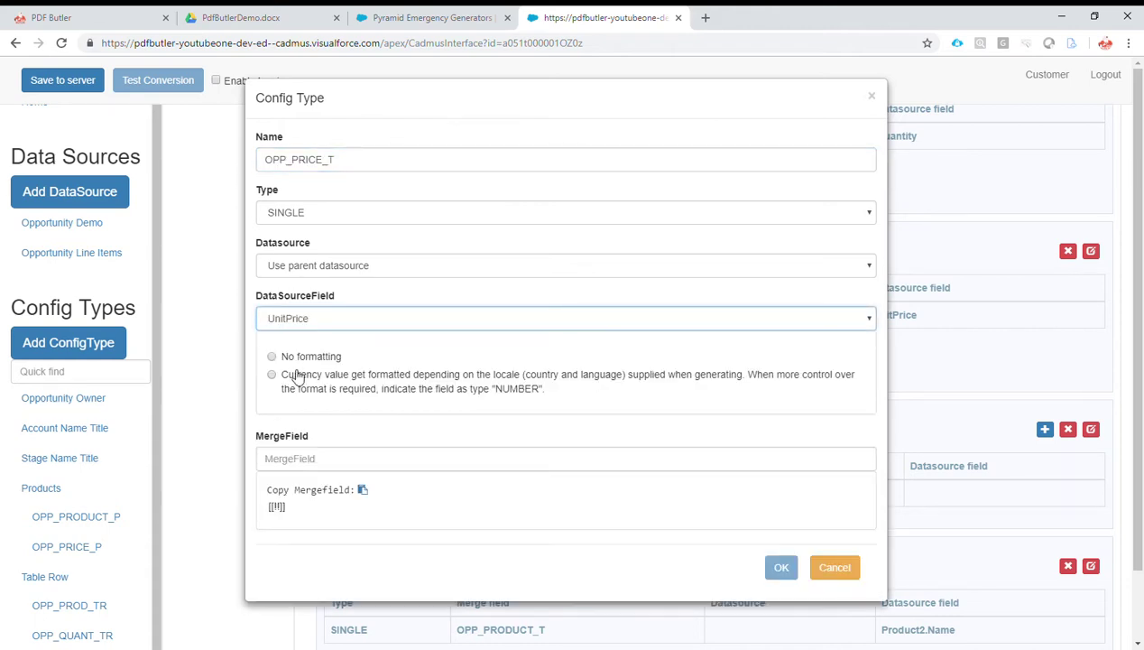
pyautogui.click(336, 462)
pyautogui.write('OPP_PRICE_T')
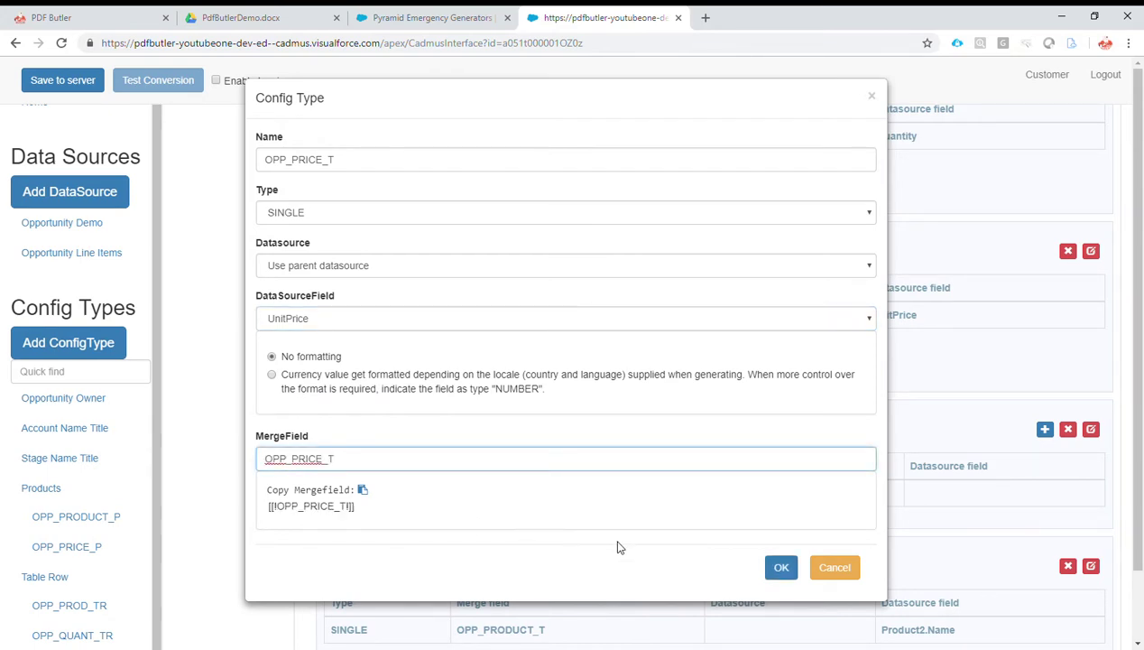
pyautogui.click(783, 568)
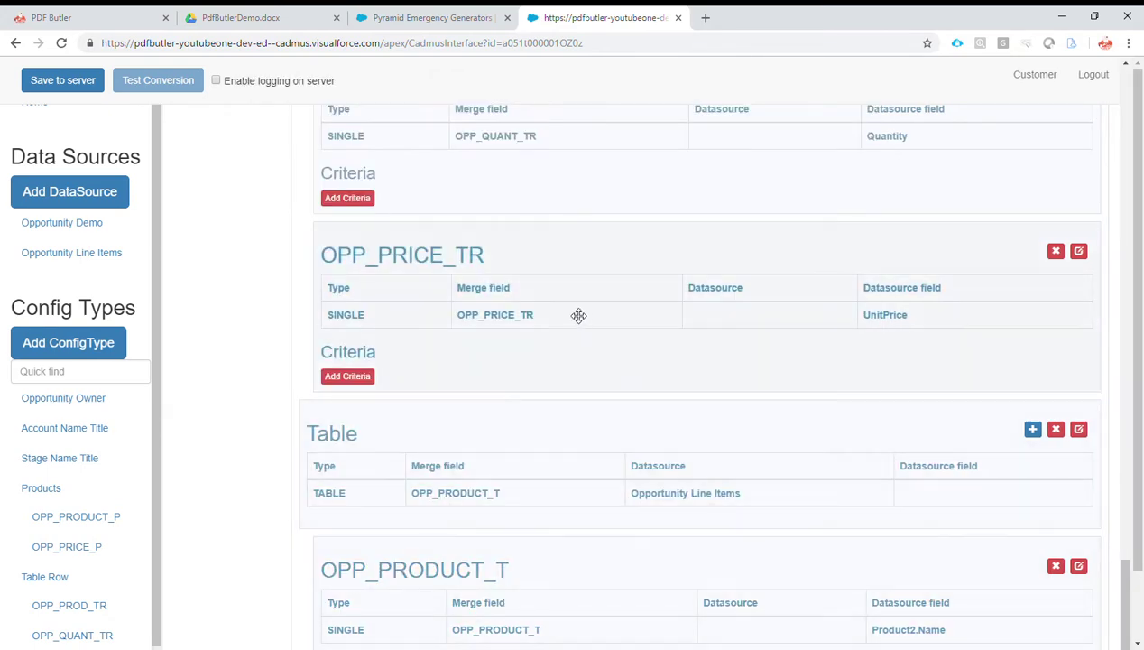
# Step: Add another Table field named OPP_QUANTITY_T, matching the template placeholder
pyautogui.click(1032, 430)
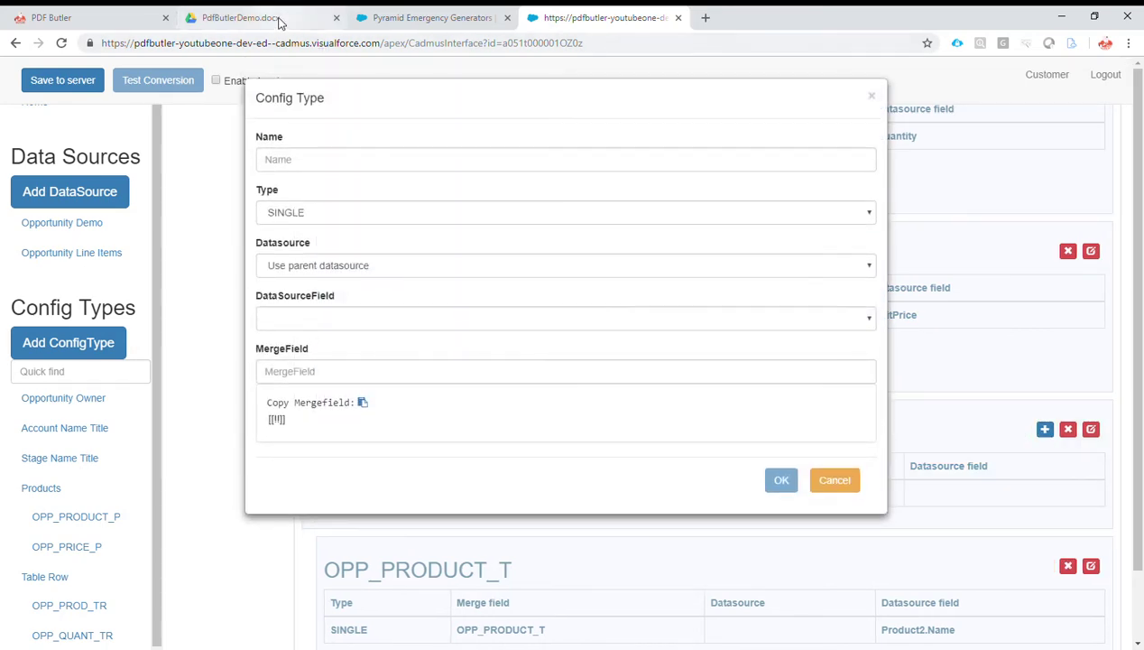
pyautogui.click(240, 17)
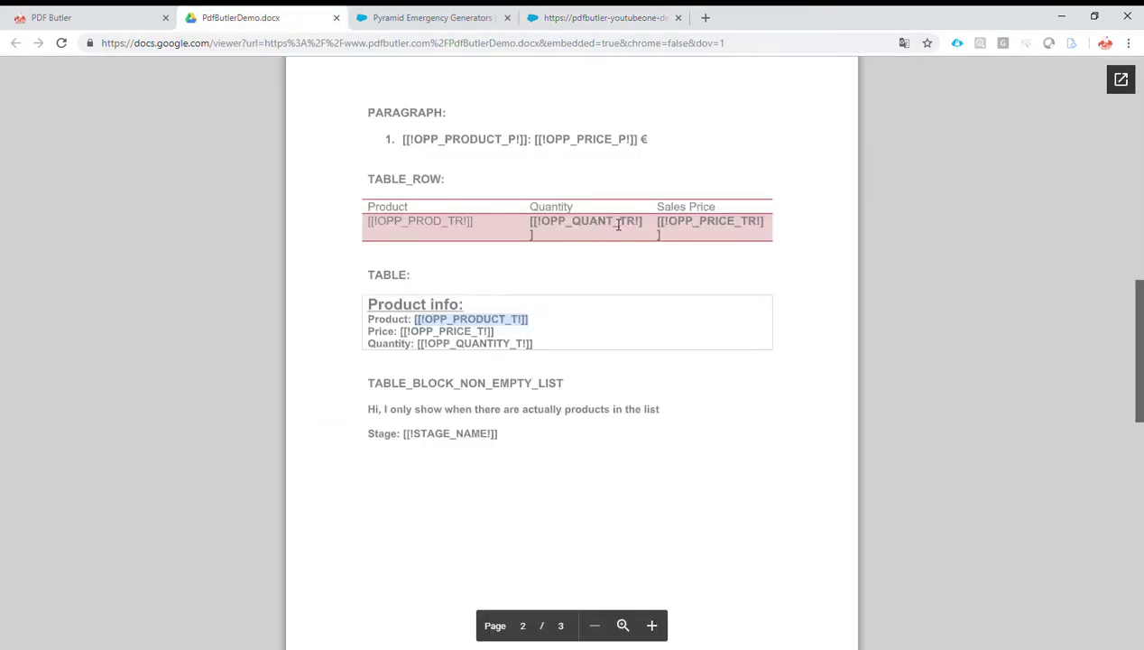
pyautogui.click(584, 18)
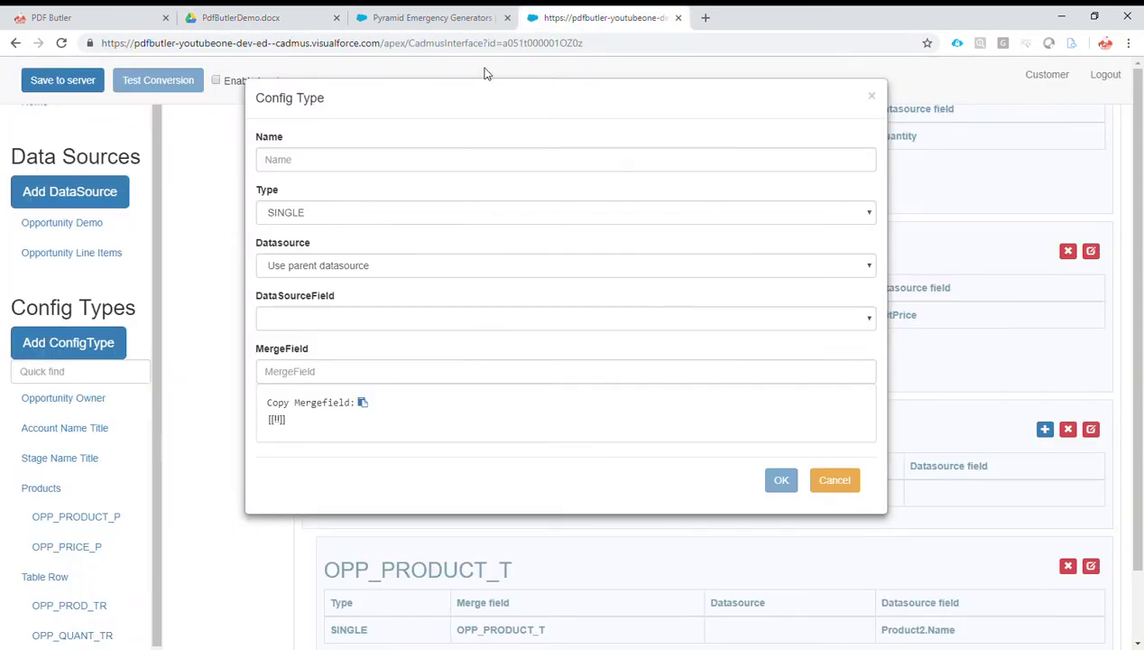
pyautogui.click(325, 159)
pyautogui.write('OPP_PRICE_T')
pyautogui.moveTo(292, 161); pyautogui.dragTo(327, 168)
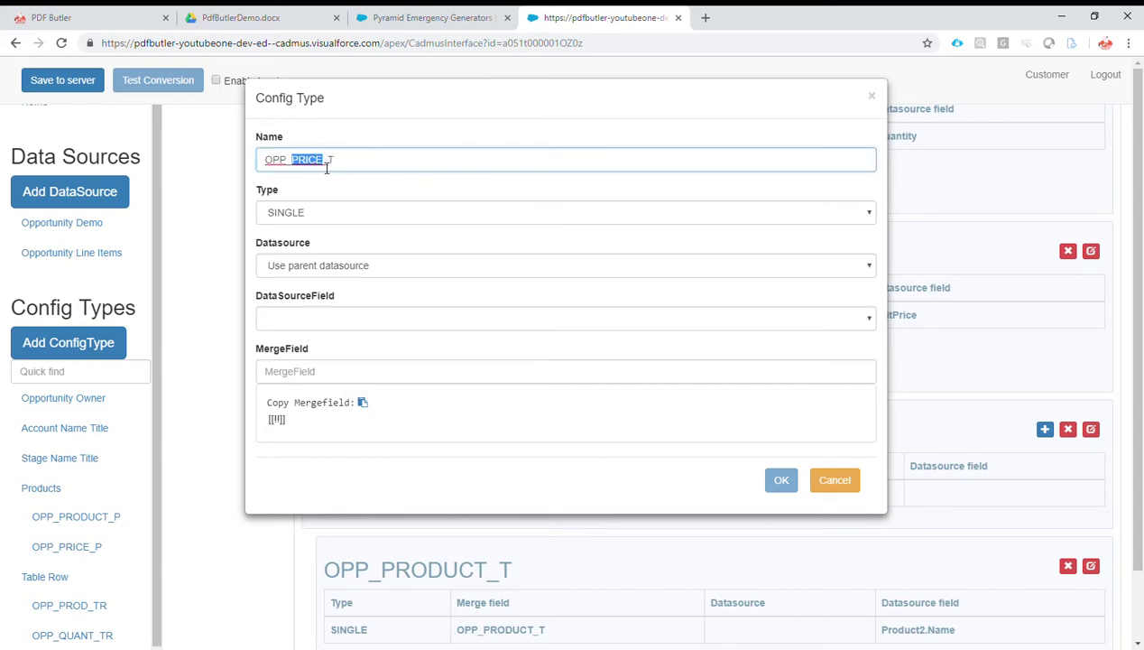
pyautogui.write('AU')
pyautogui.press('BackSpace')
pyautogui.press('BackSpace')
pyautogui.write('QU')
pyautogui.write('ANT')
pyautogui.click(262, 20)
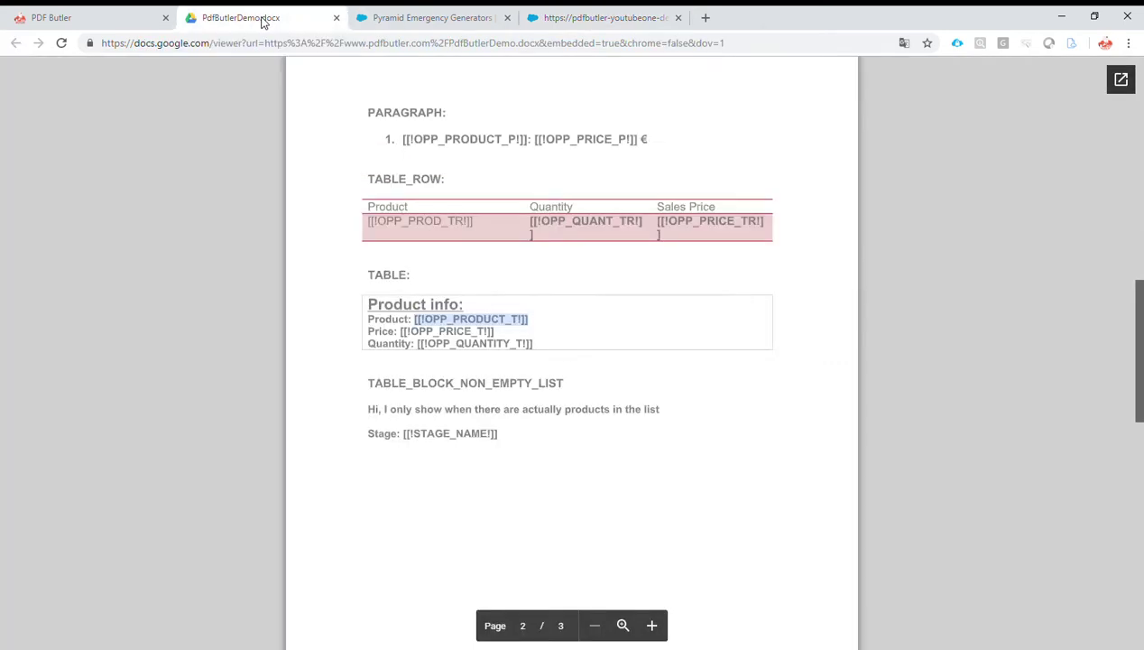
pyautogui.click(603, 20)
pyautogui.write('ITY_T')
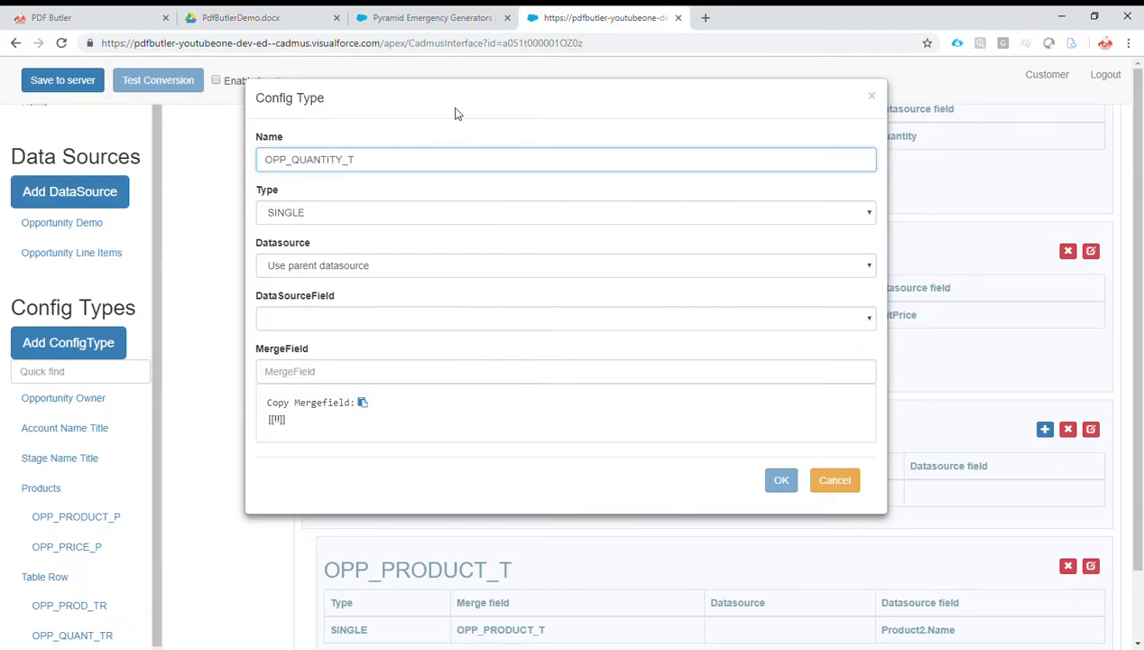
pyautogui.click(301, 322)
pyautogui.doubleClick(364, 172)
pyautogui.hotkey('ctrl', 'c')
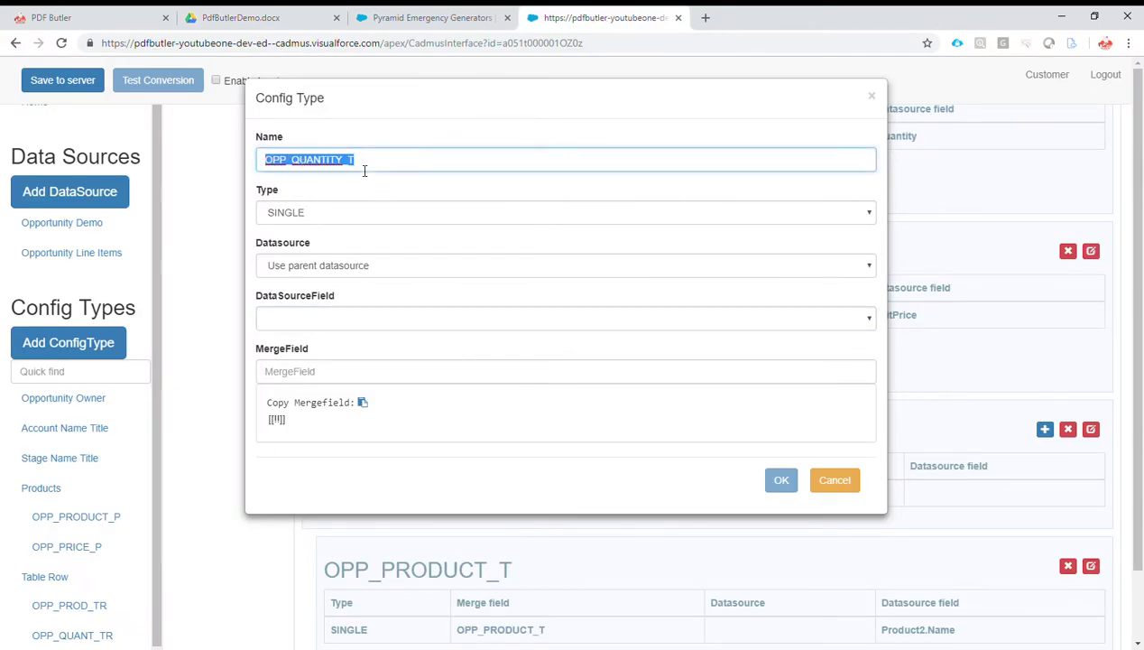
# Step: Map OPP_QUANTITY_T to Quantity with merge field OPP_QUANTITY_T and confirm
pyautogui.click(312, 317)
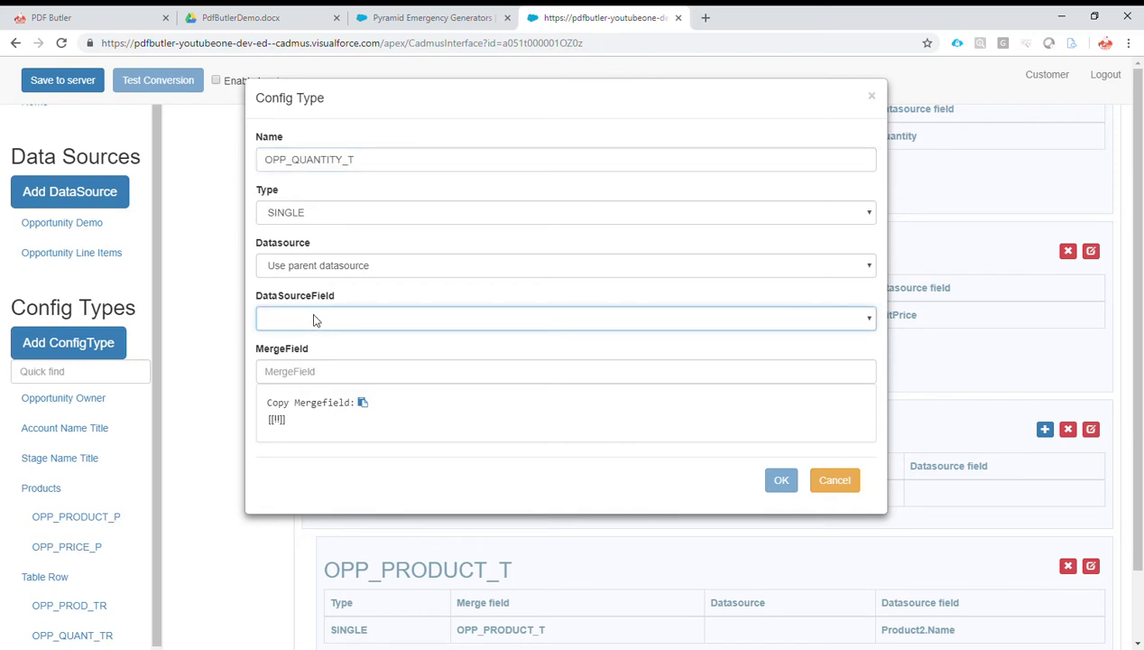
pyautogui.click(309, 373)
pyautogui.click(301, 359)
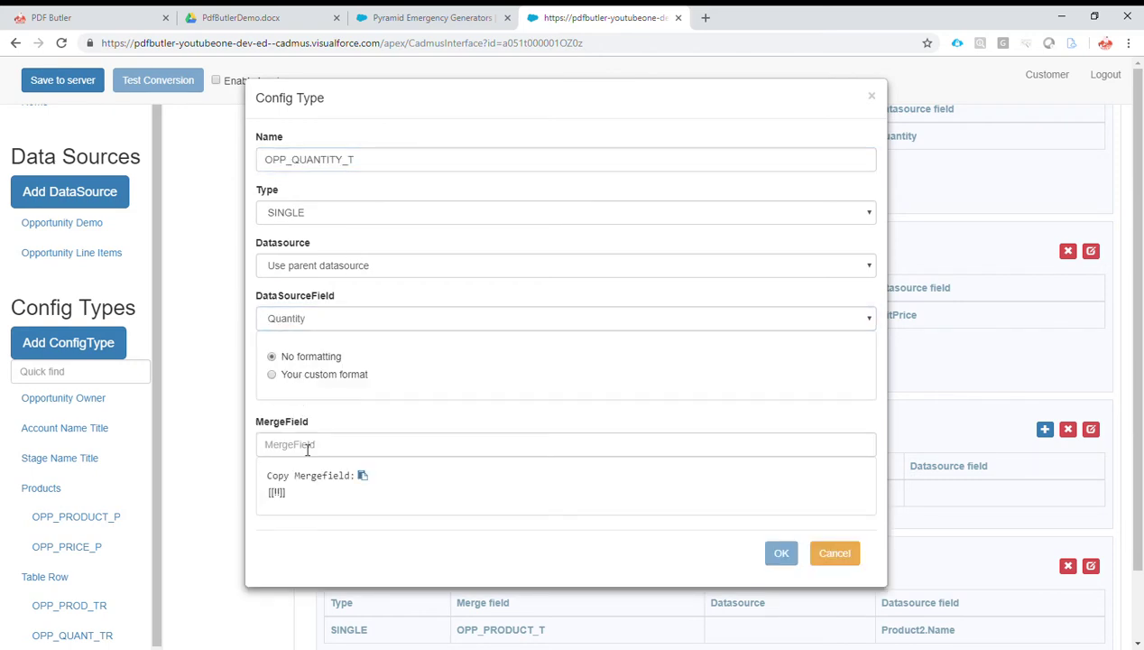
pyautogui.click(307, 444)
pyautogui.hotkey('ctrl', 'v')
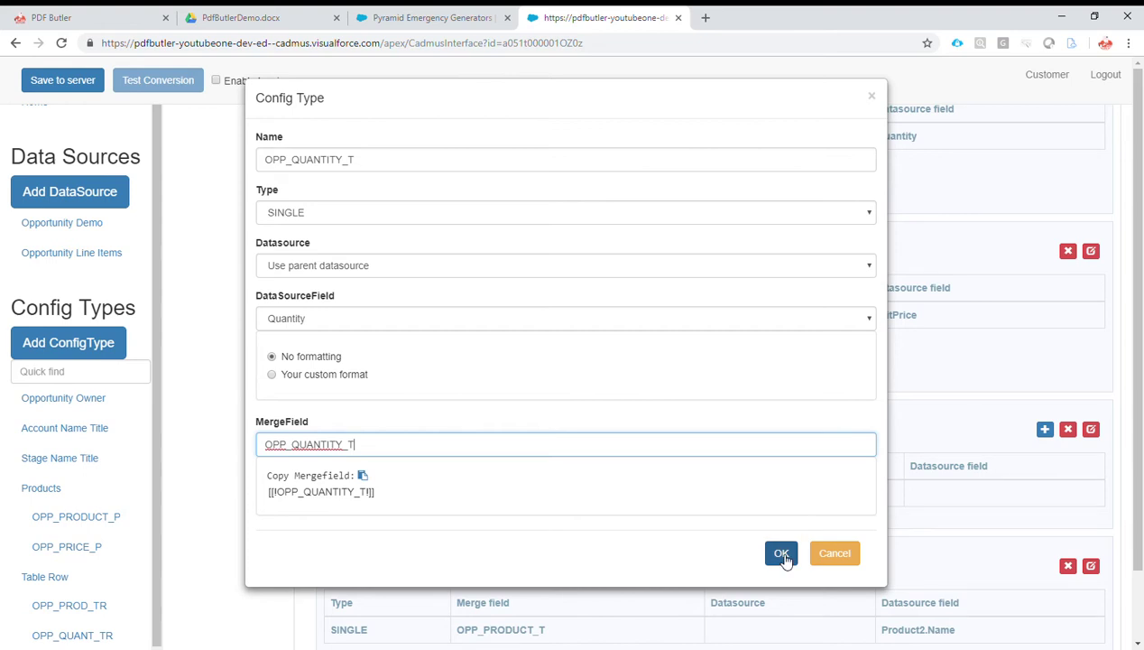
pyautogui.click(783, 558)
# Step: Save the config to the server, then generate and open the Pyramid Emergency Generators PDF
pyautogui.click(59, 82)
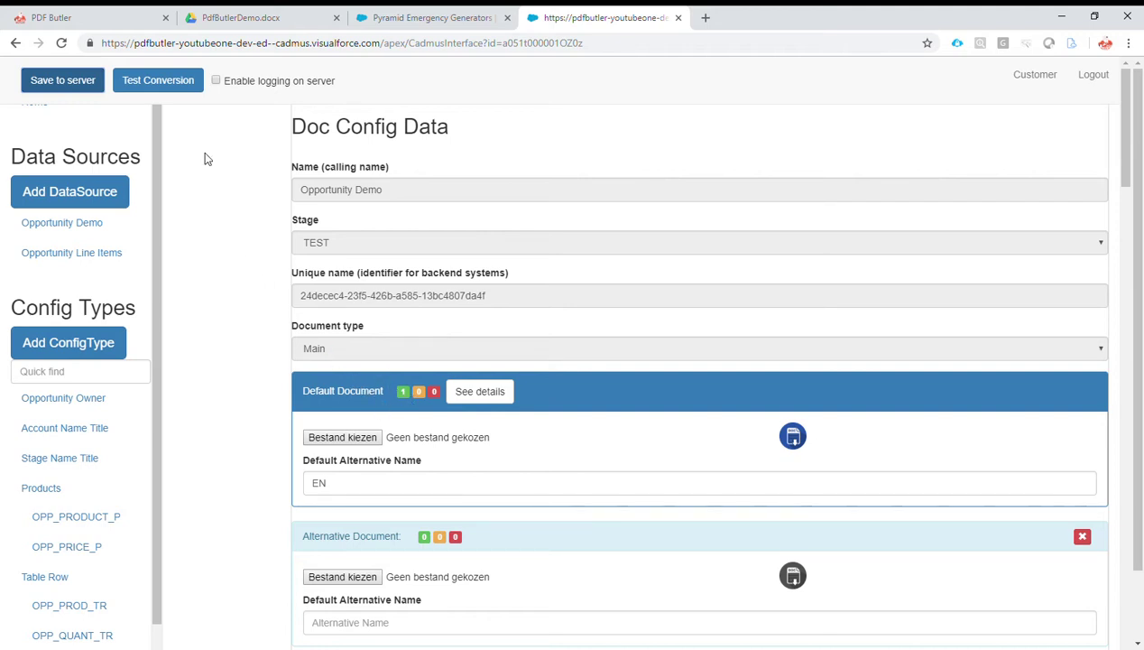
pyautogui.click(419, 20)
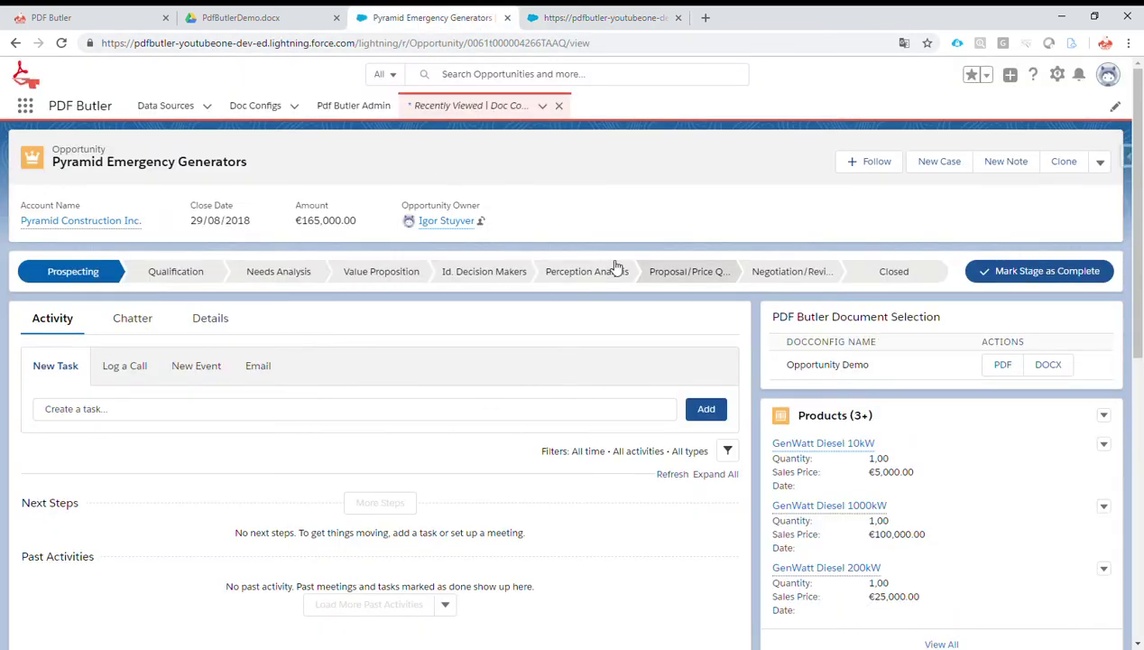
pyautogui.click(1003, 367)
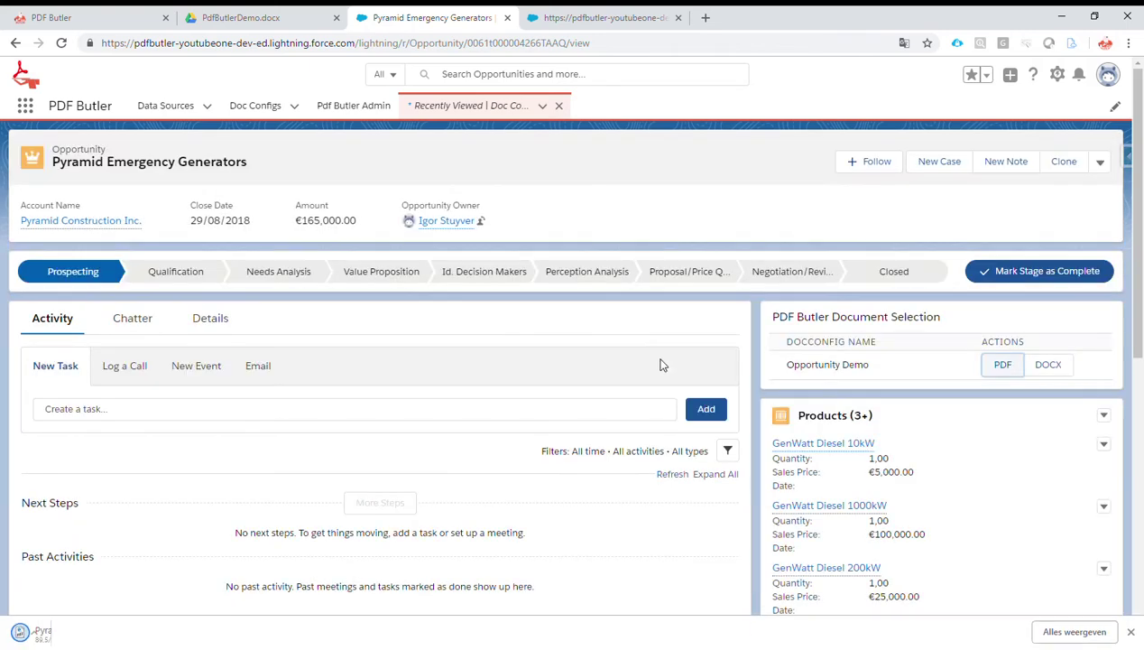
pyautogui.click(84, 625)
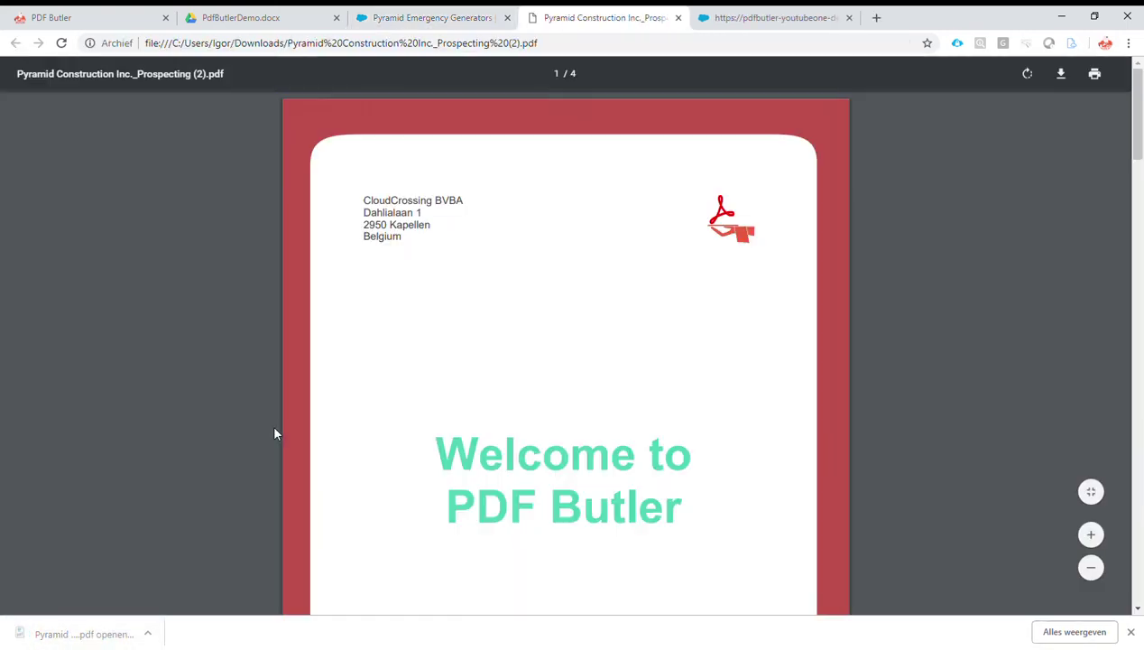
# Step: Scroll through pages 2–3, checking each repeated Product info block's product, price and quantity
pyautogui.scroll(-3, 506, 384)
pyautogui.scroll(-4, 506, 383)
pyautogui.scroll(-2, 506, 384)
pyautogui.scroll(-2, 506, 384)
pyautogui.scroll(-2, 386, 355)
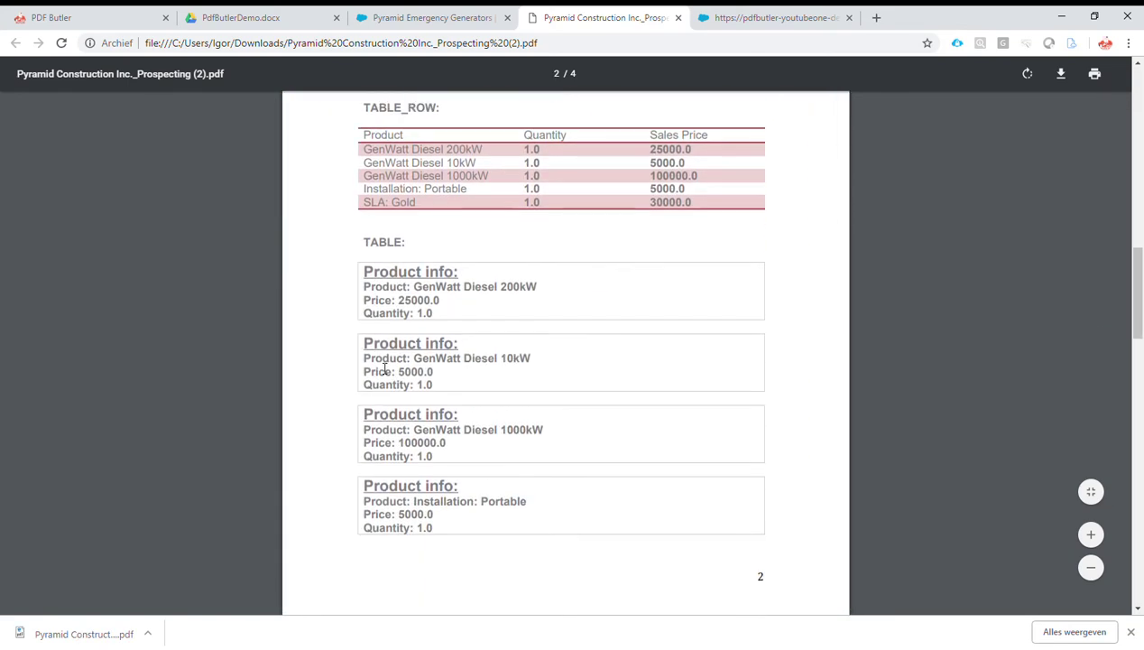
pyautogui.scroll(-1, 390, 311)
pyautogui.moveTo(375, 213); pyautogui.dragTo(444, 261)
pyautogui.click(410, 272)
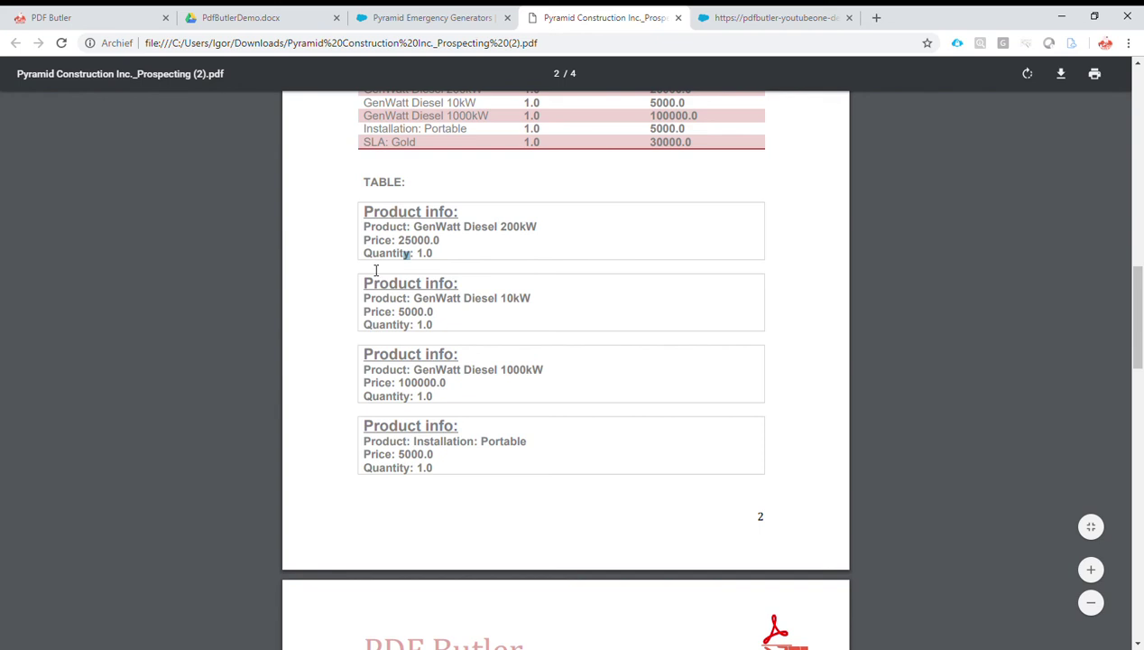
pyautogui.scroll(-2, 389, 296)
pyautogui.scroll(-1, 393, 311)
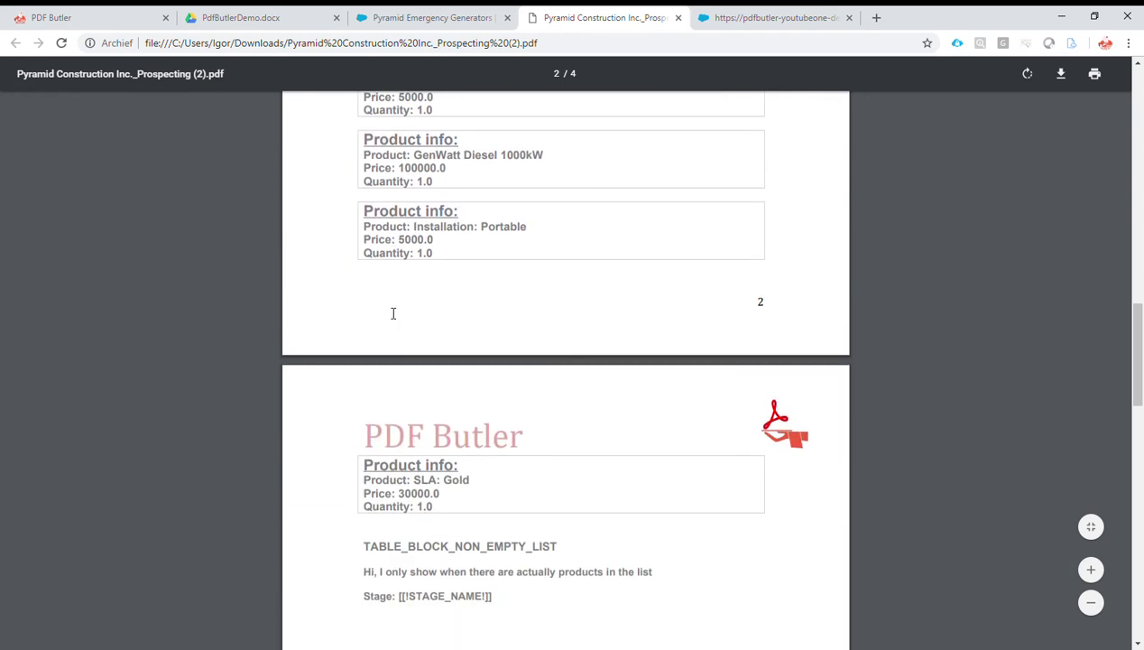
pyautogui.scroll(-1, 393, 313)
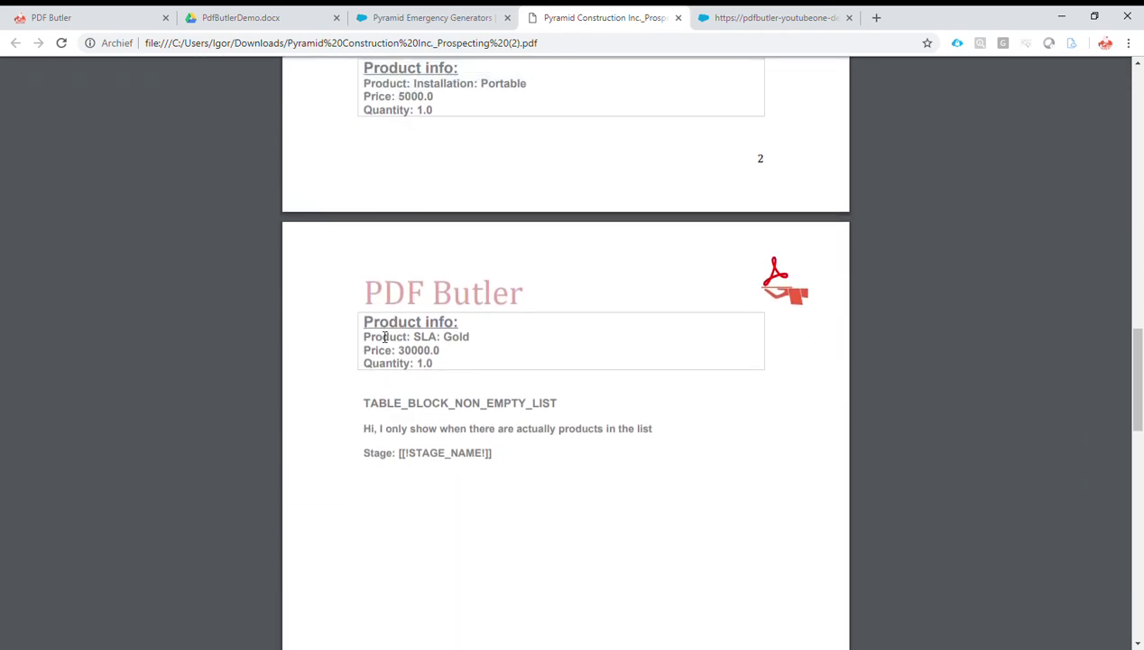